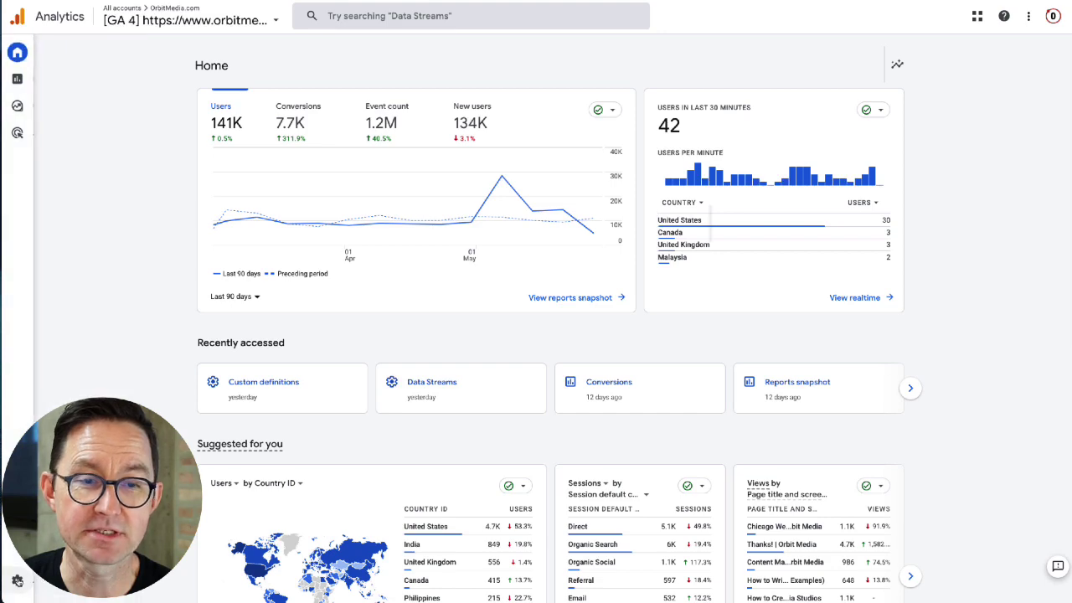
- Open the orbitmedia.com web stream's Enhanced measurement settings to confirm Video engagement is on
{"action": "left_click", "coordinate": [17, 579]}
{"action": "left_click", "coordinate": [397, 210]}
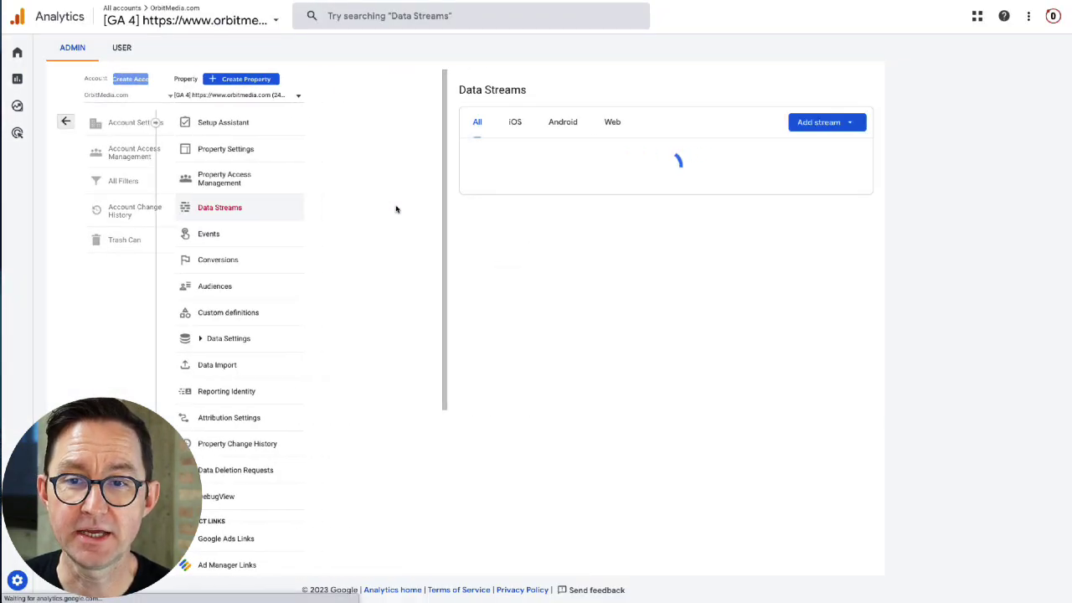
{"action": "left_click", "coordinate": [847, 165]}
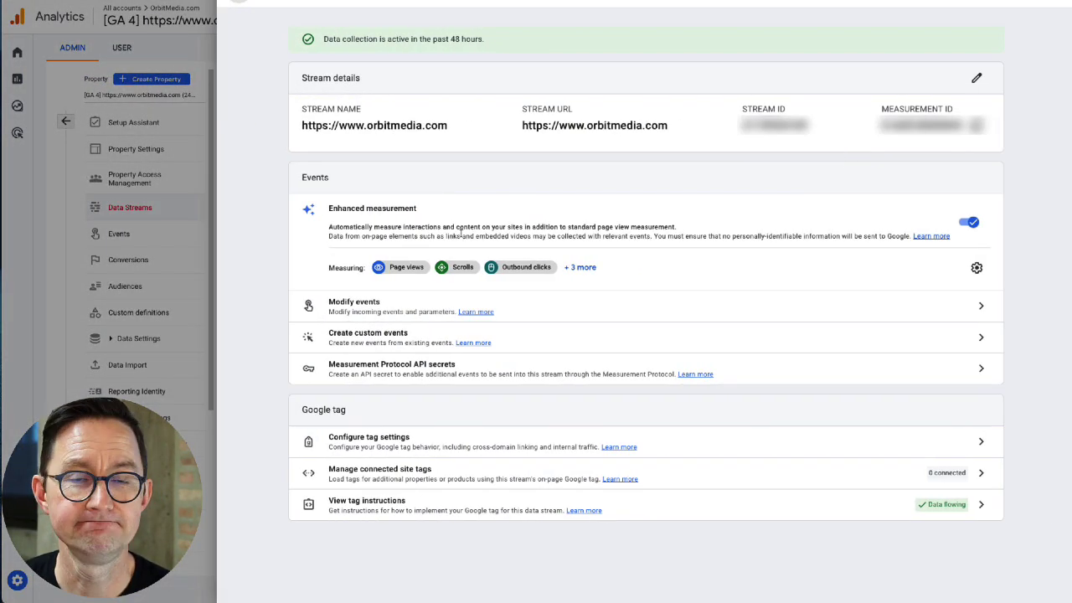
{"action": "left_click", "coordinate": [977, 268]}
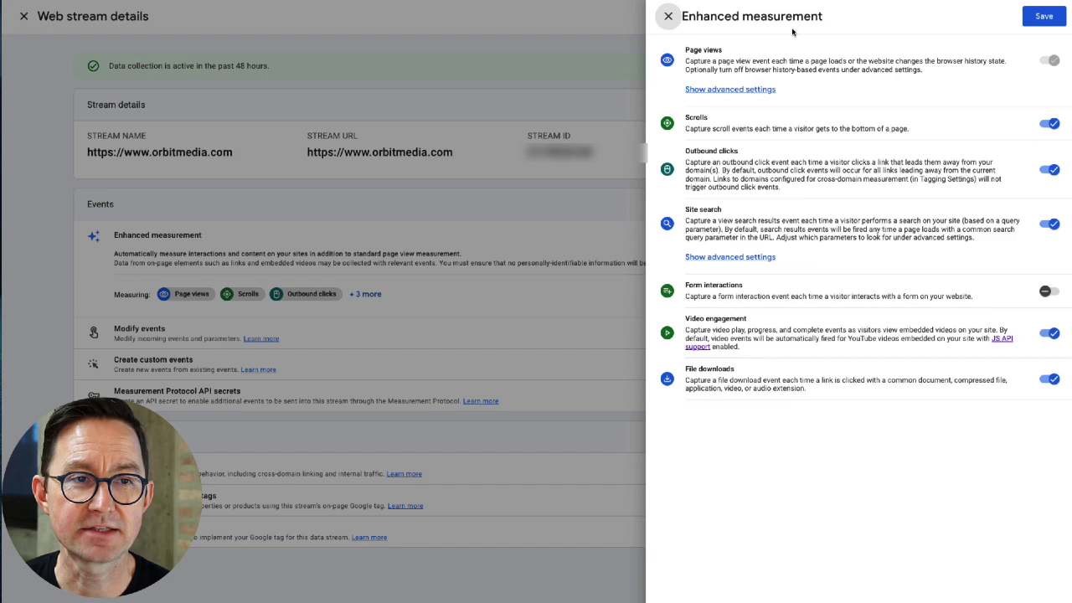
{"action": "key", "text": "ctrl+plus"}
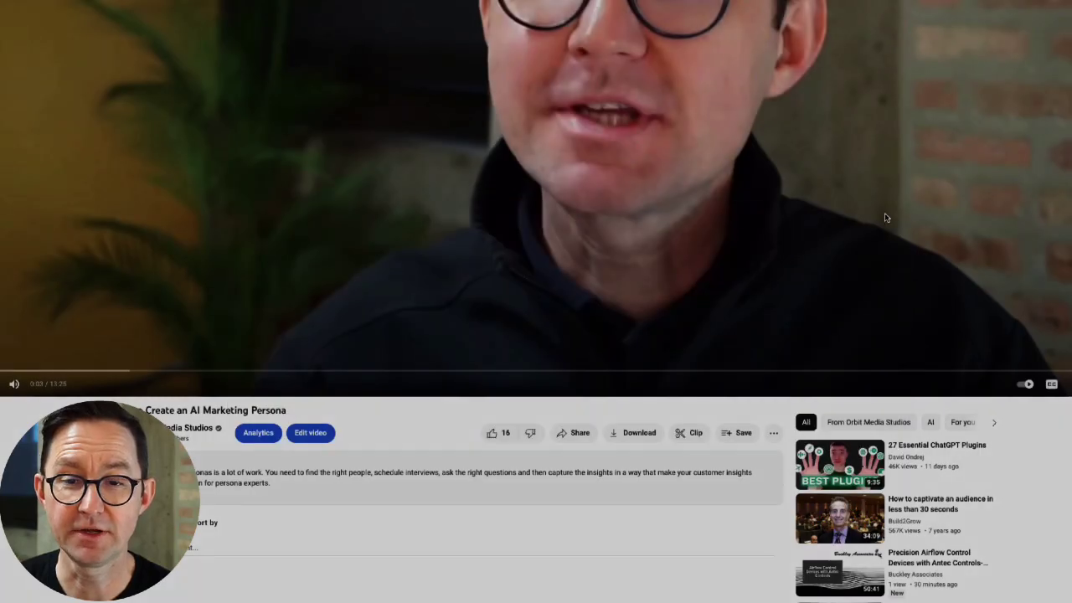
{"action": "left_click", "coordinate": [580, 438]}
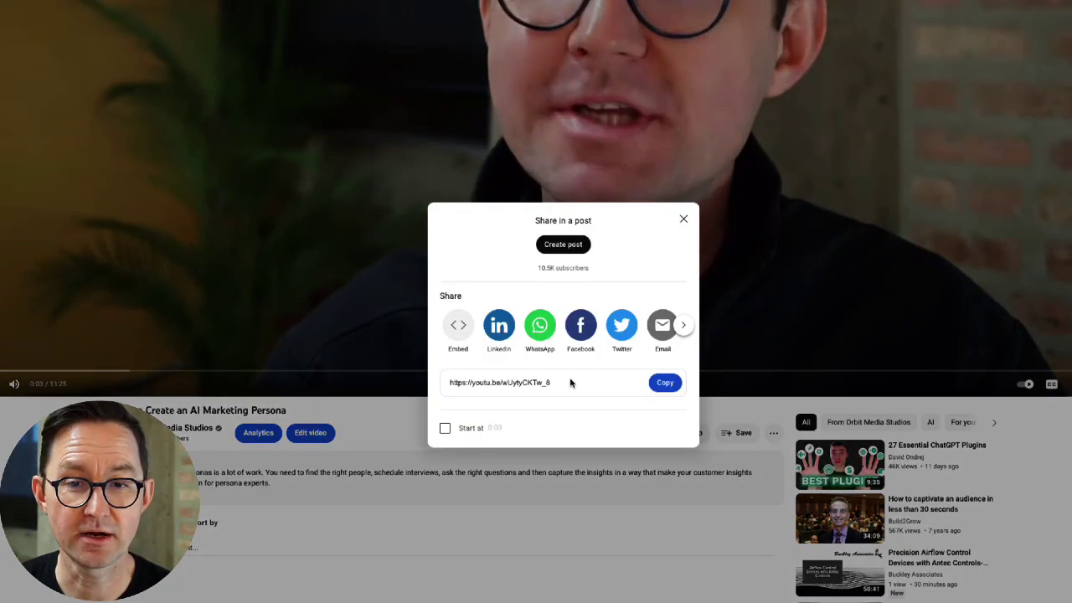
{"action": "left_click", "coordinate": [457, 326]}
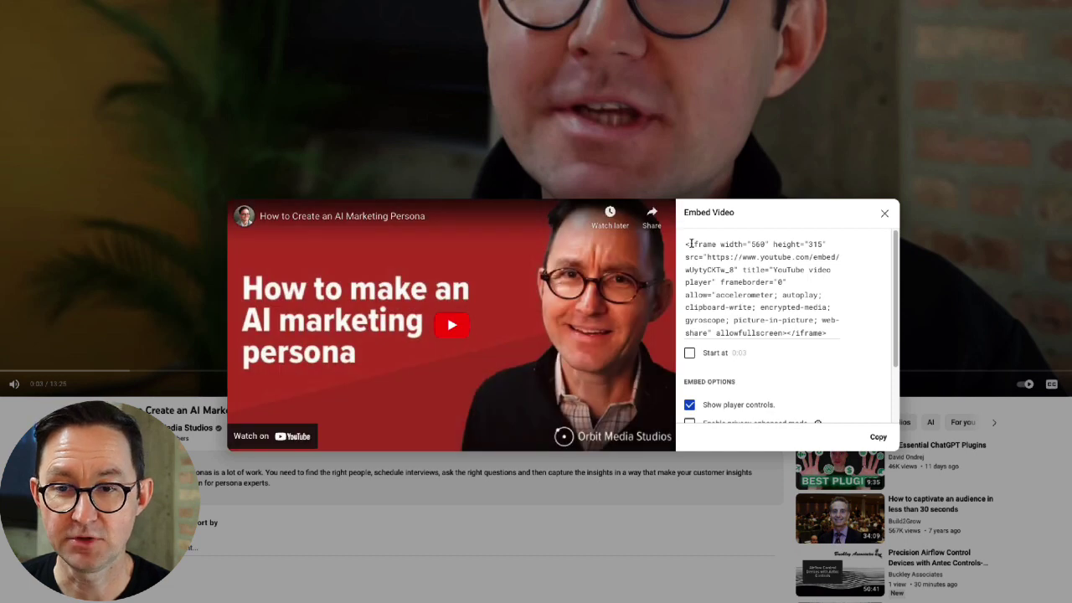
{"action": "left_click_drag", "start_coordinate": [686, 243], "coordinate": [826, 378]}
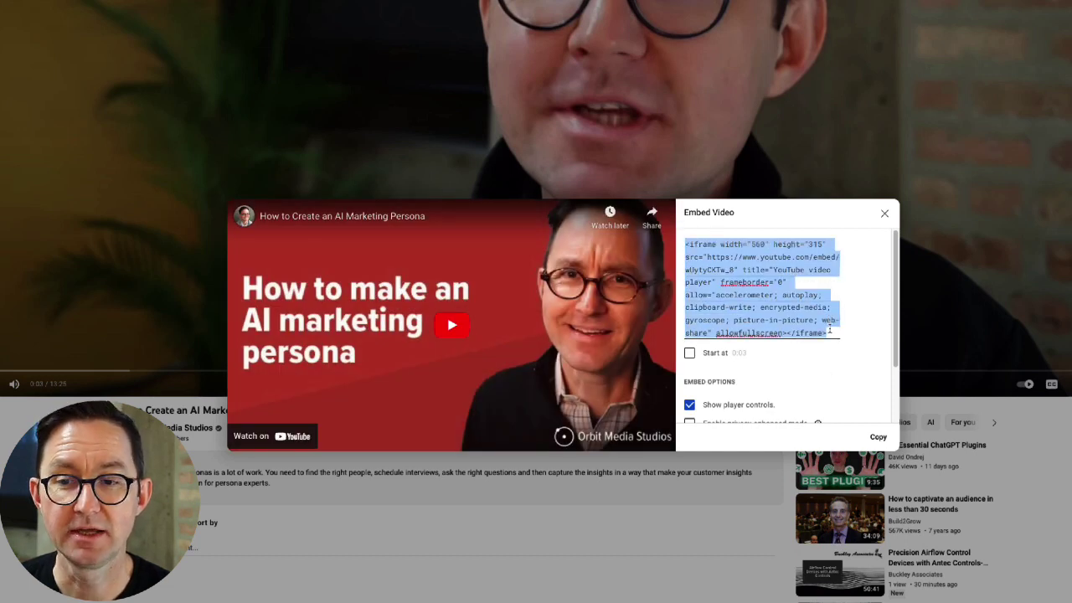
{"action": "left_click", "coordinate": [829, 331]}
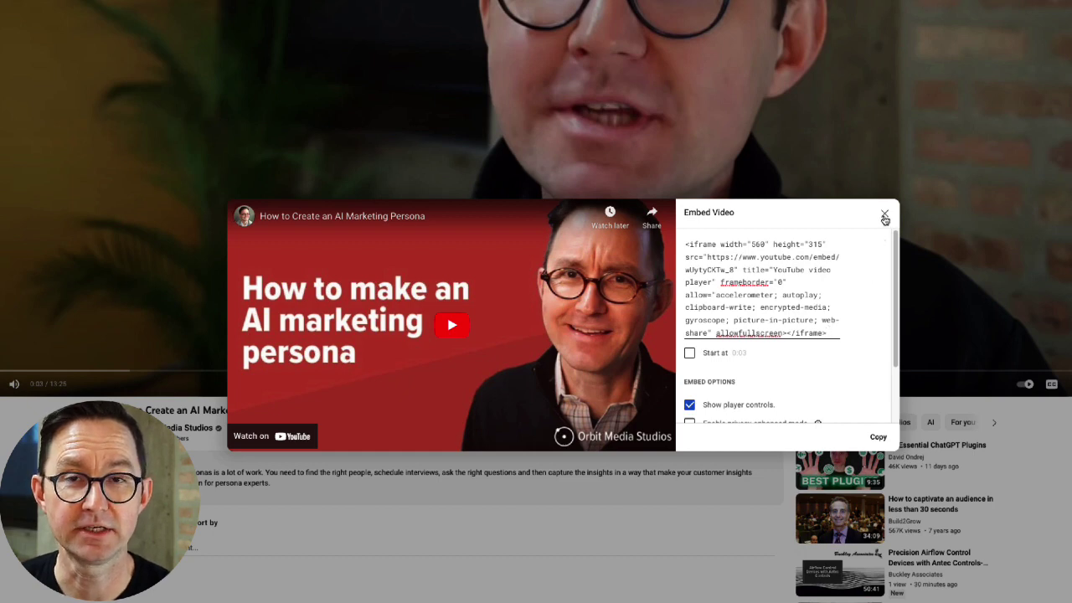
{"action": "left_click", "coordinate": [885, 219]}
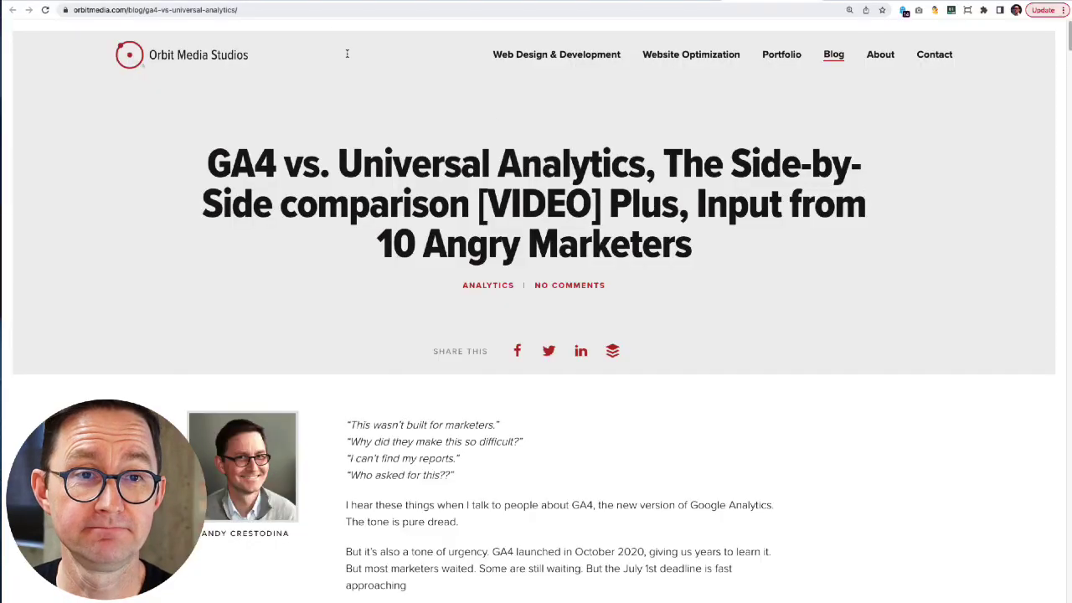
- Search the blog post's page source for 'iframe' to confirm the embedded YouTube video
{"action": "scroll", "coordinate": [567, 321], "scroll_direction": "down", "scroll_amount": 6}
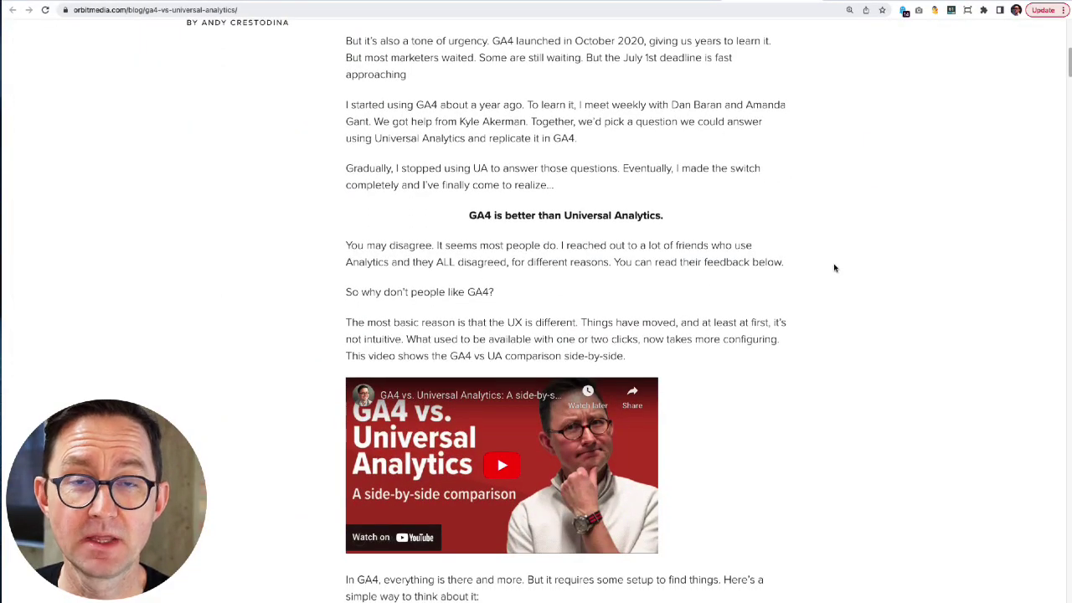
{"action": "right_click", "coordinate": [834, 268]}
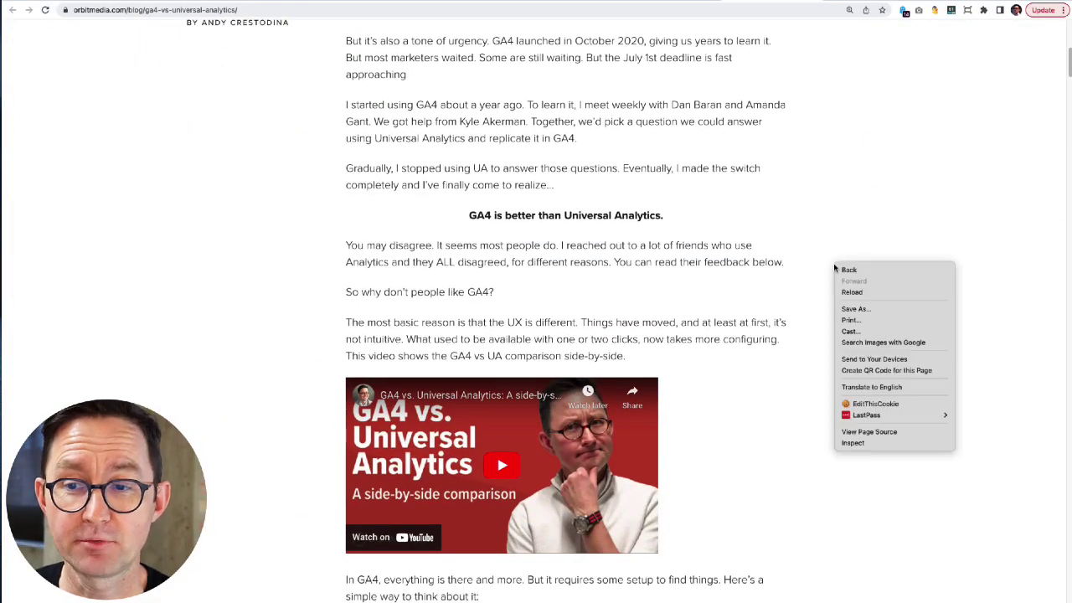
{"action": "left_click", "coordinate": [849, 432]}
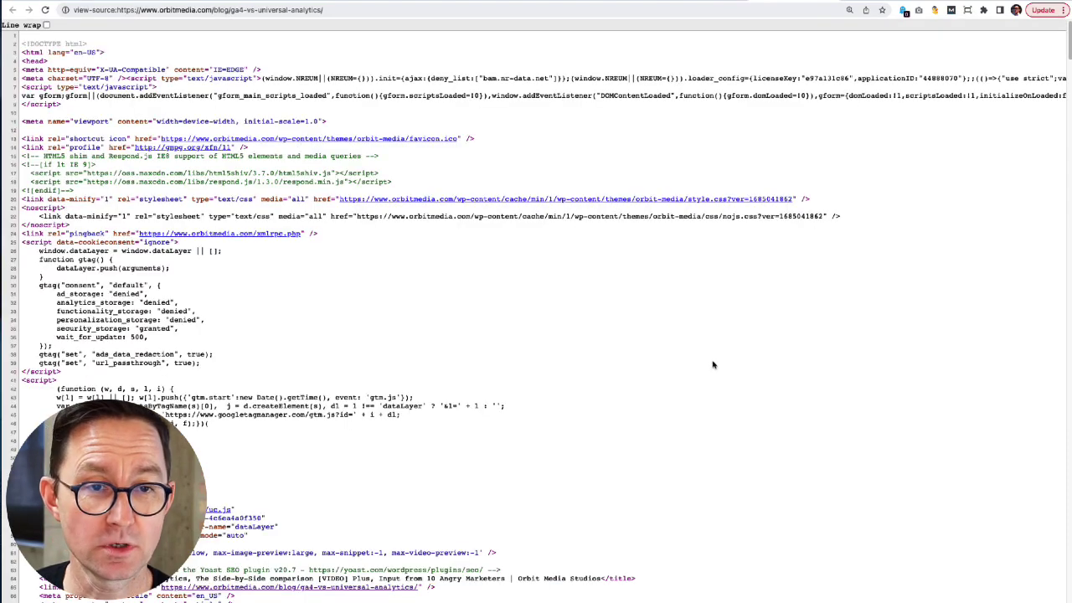
{"action": "key", "text": "super+f"}
{"action": "type", "text": "iframe"}
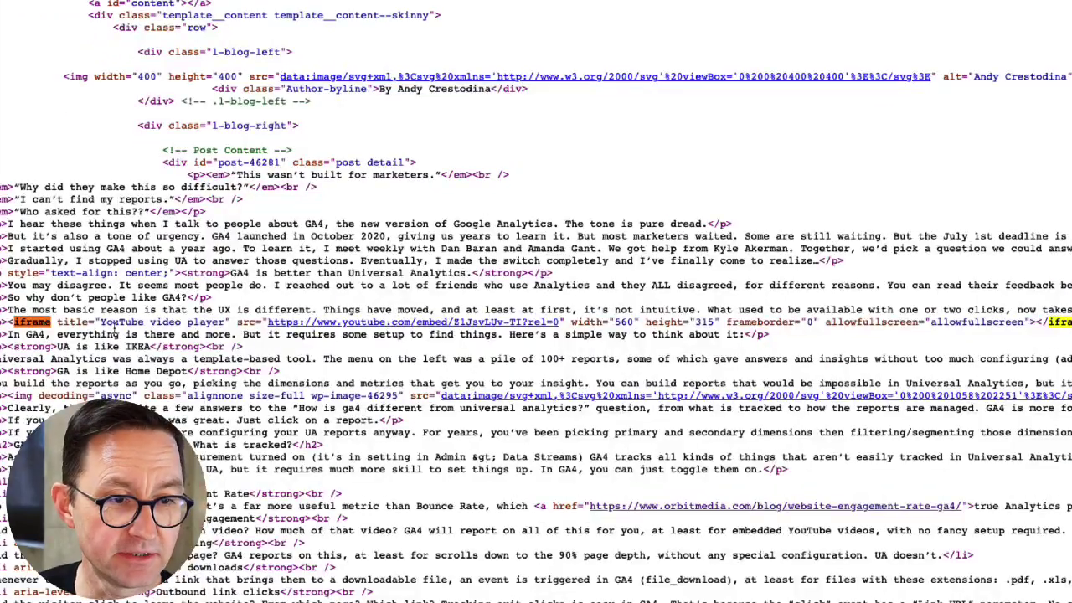
{"action": "left_click_drag", "start_coordinate": [5, 322], "coordinate": [1069, 325]}
{"action": "left_click", "coordinate": [1070, 324]}
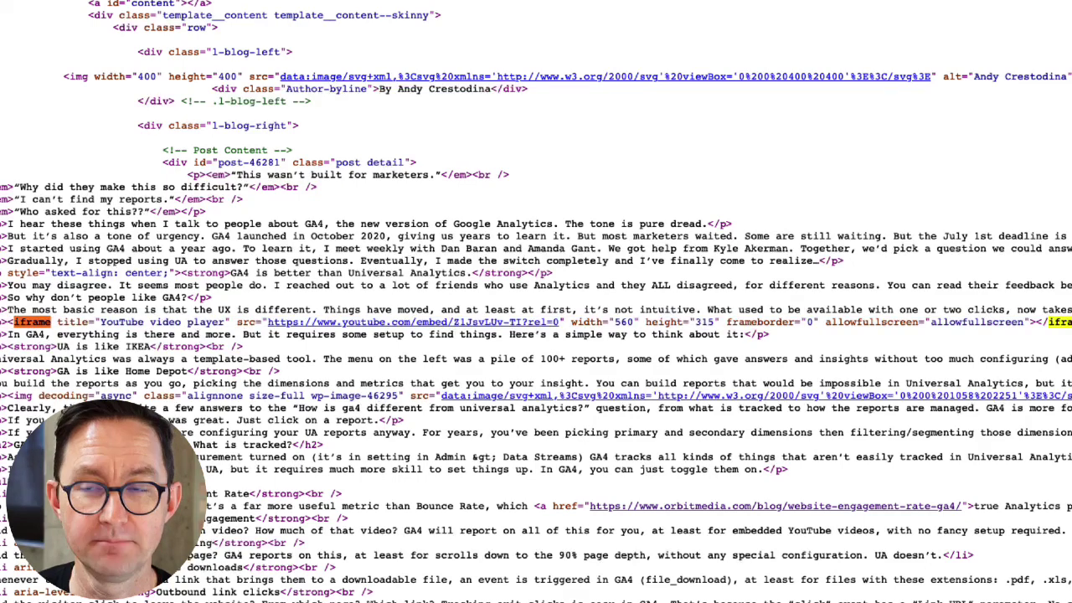
{"action": "key", "text": "Escape"}
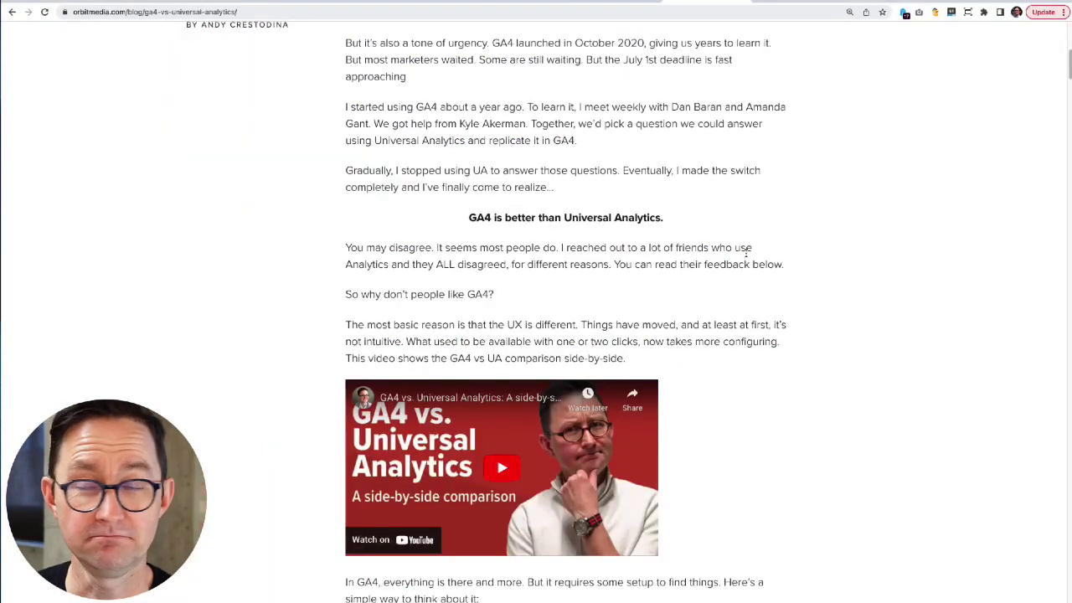
- Select the blog post's URL path and return to the Google Analytics Reports snapshot
{"action": "scroll", "coordinate": [620, 209], "scroll_direction": "up", "scroll_amount": 6}
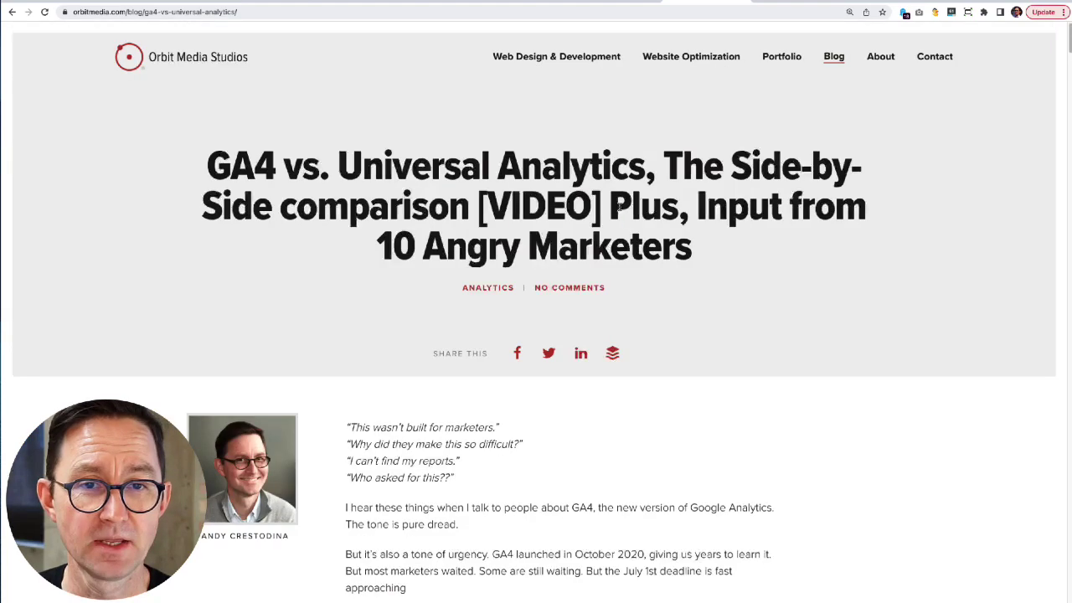
{"action": "left_click_drag", "start_coordinate": [125, 12], "coordinate": [284, 12]}
{"action": "key", "text": "ctrl+c"}
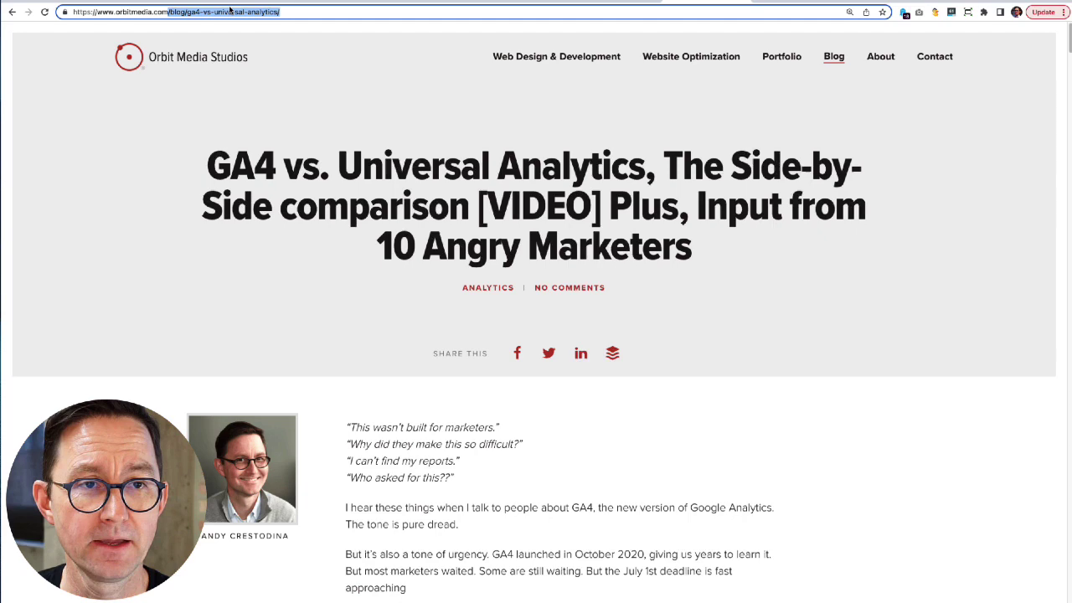
{"action": "left_click", "coordinate": [179, 2]}
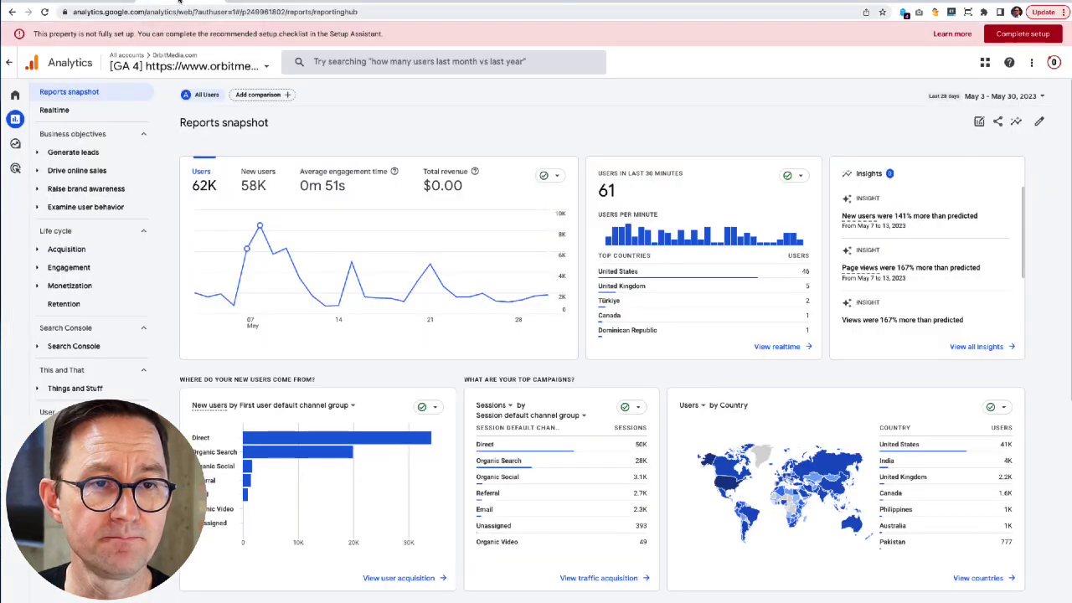
- Open the Pages and screens report with Page path and screen class as its dimension
{"action": "left_click", "coordinate": [52, 269]}
{"action": "left_click", "coordinate": [88, 285]}
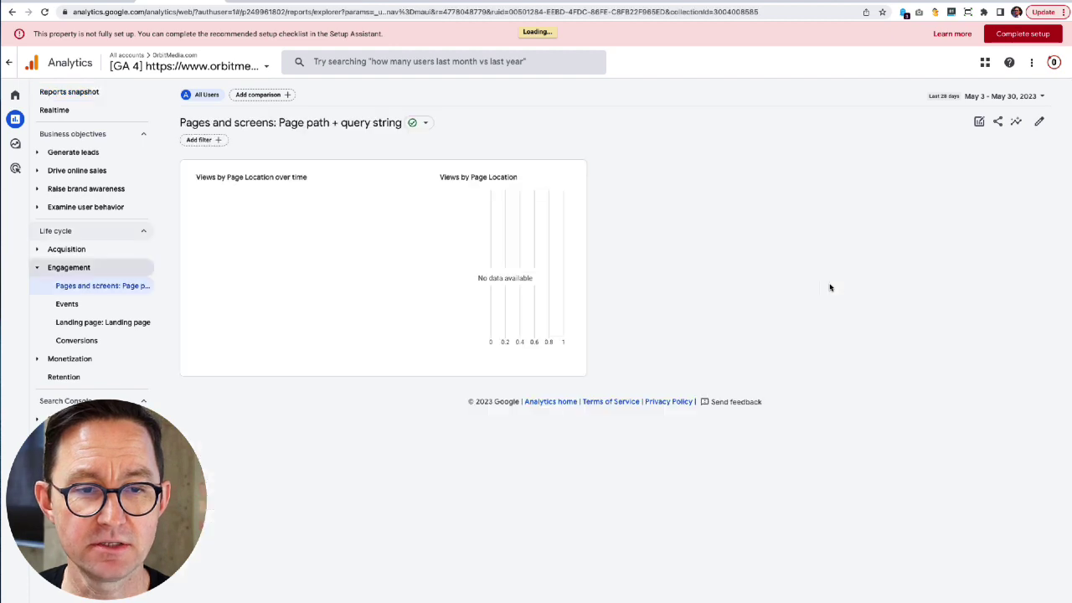
{"action": "key", "text": "ctrl+plus"}
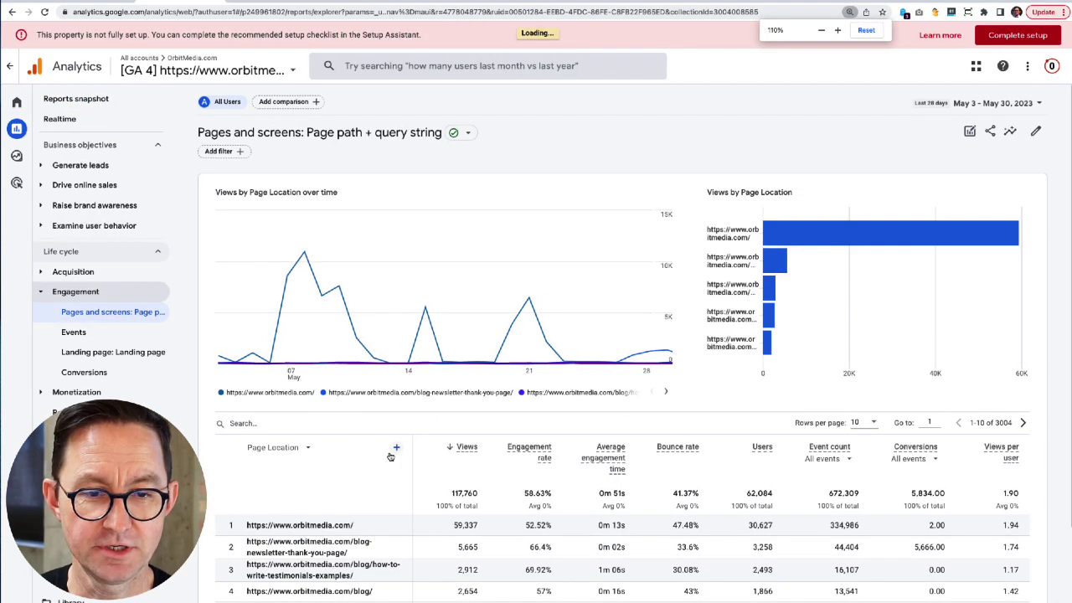
{"action": "left_click", "coordinate": [281, 447]}
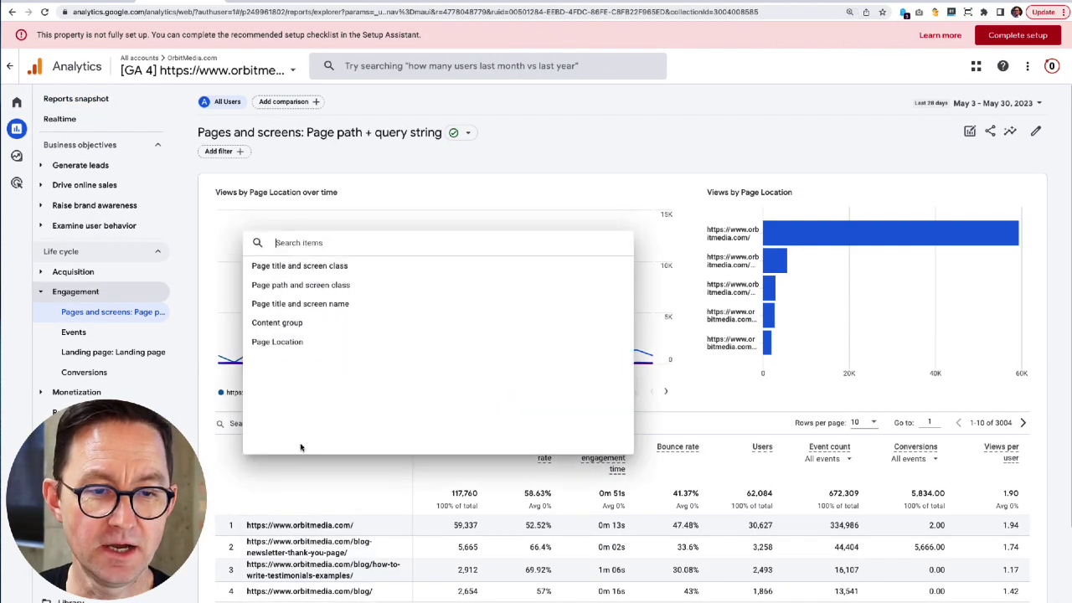
{"action": "left_click", "coordinate": [303, 287]}
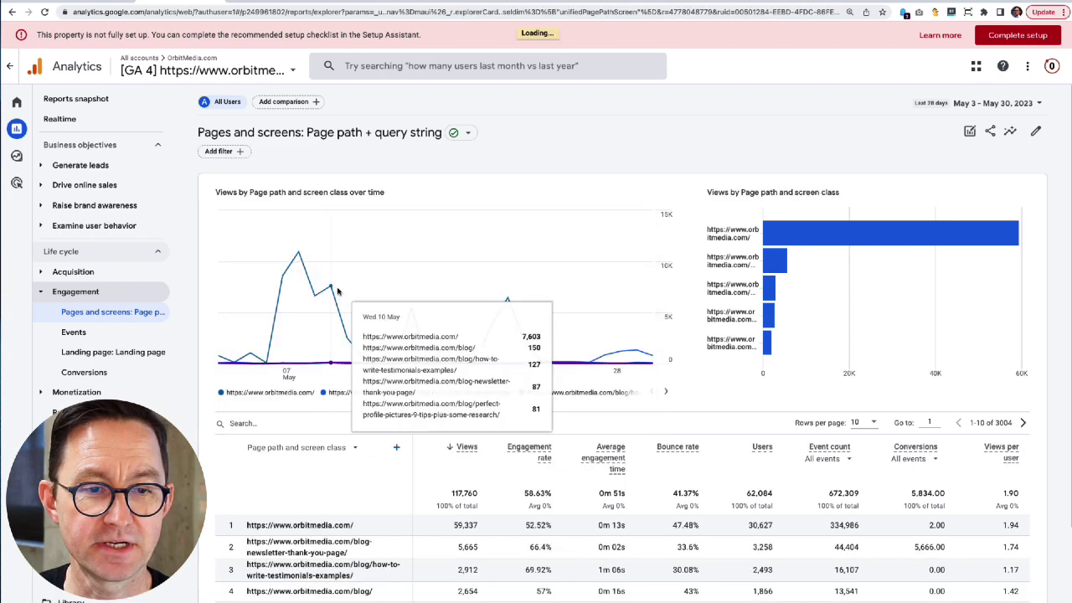
- Filter the report to /blog/ga4-vs-universal-analytics/, showing 758 views and 45.02% engagement rate
{"action": "left_click", "coordinate": [268, 424]}
{"action": "key", "text": "ctrl+v"}
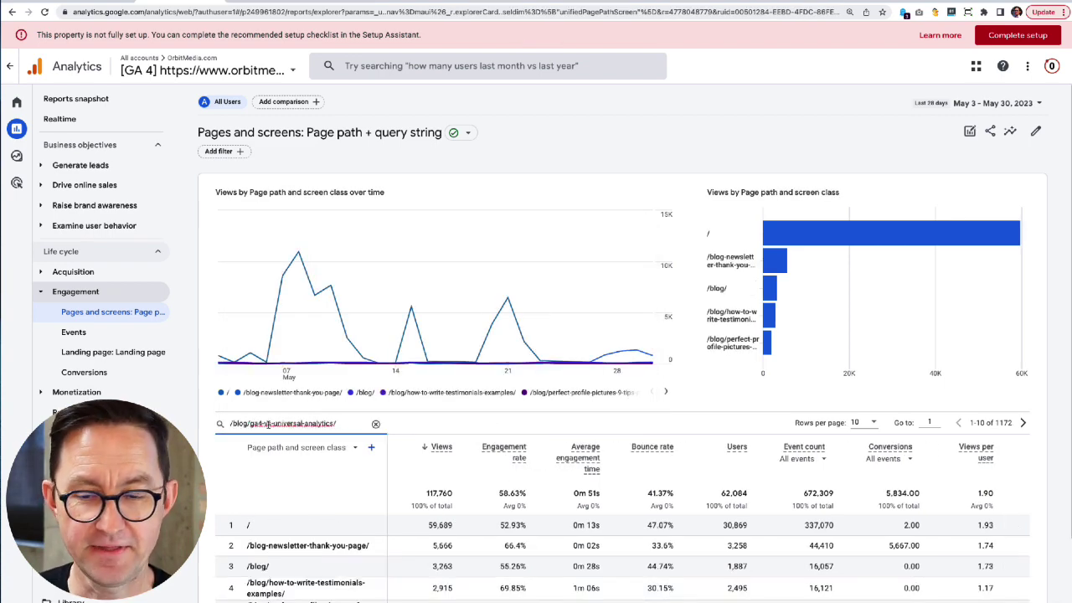
{"action": "key", "text": "Return"}
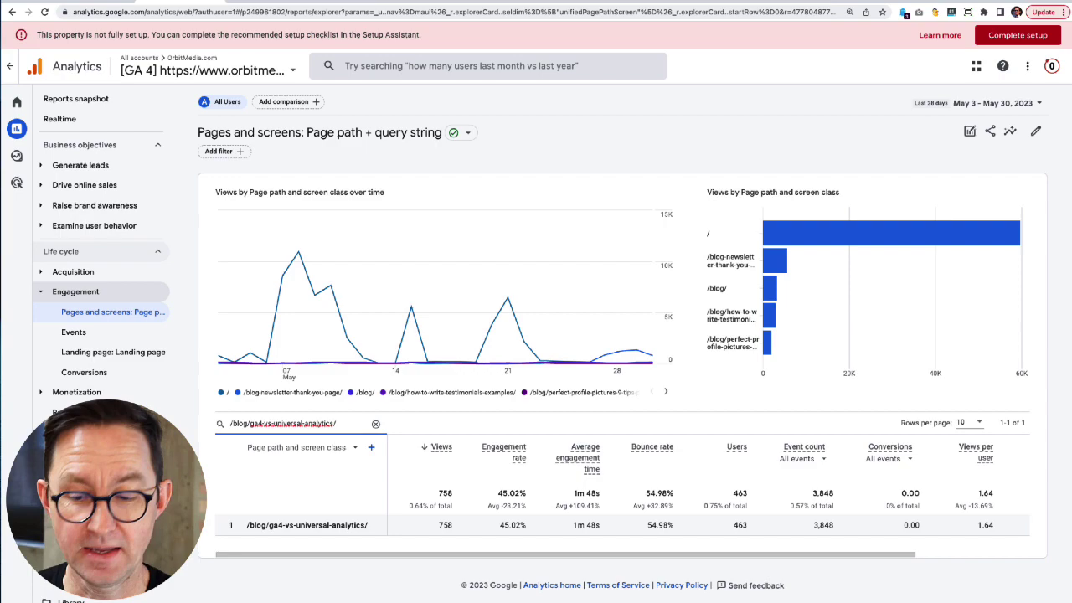
{"action": "key", "text": "ctrl+plus"}
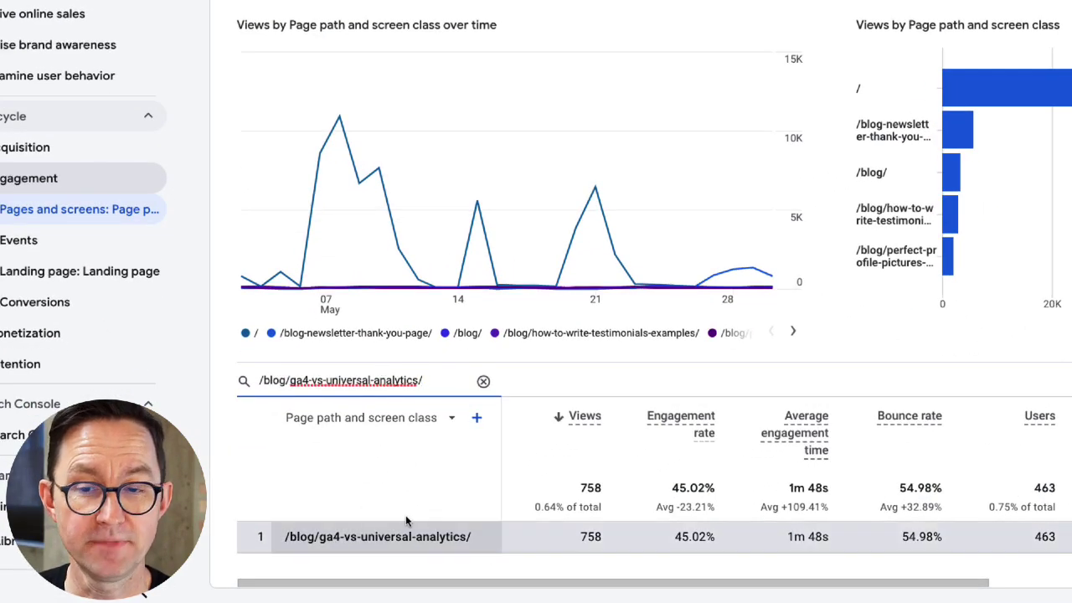
- Switch the event count column to video_start, showing 66 starts for /blog/linkedin-newsletter-best-practices/
{"action": "left_click_drag", "start_coordinate": [694, 586], "coordinate": [902, 585]}
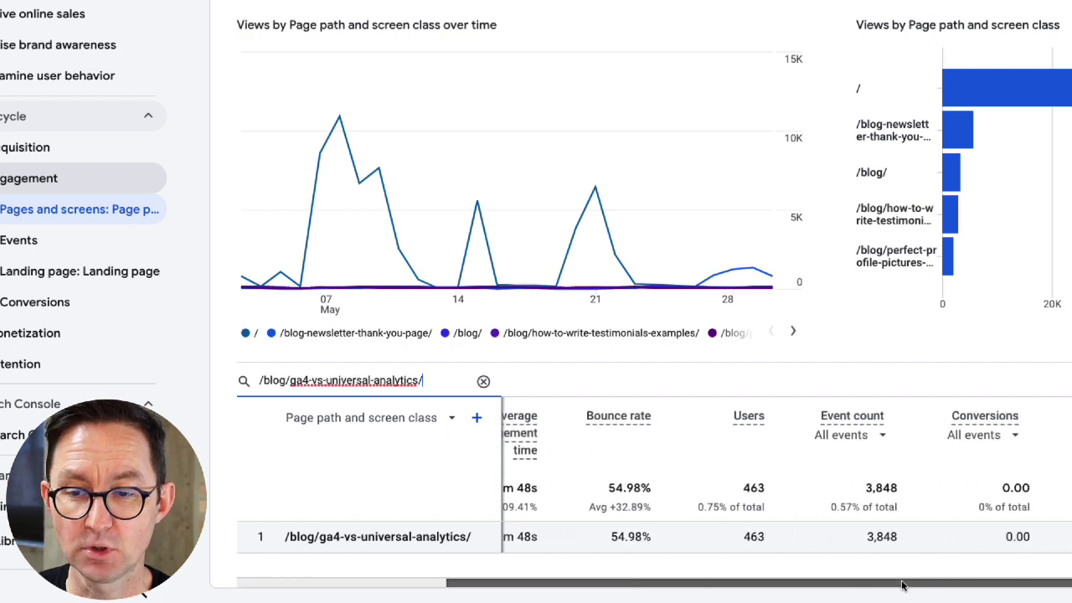
{"action": "left_click", "coordinate": [878, 436]}
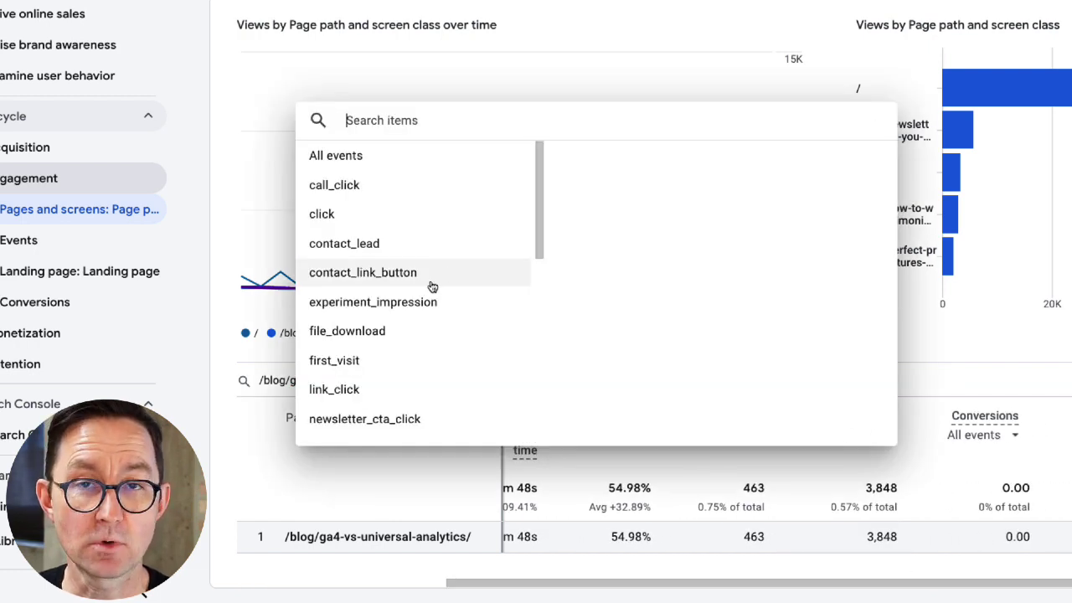
{"action": "scroll", "coordinate": [436, 304], "scroll_direction": "down", "scroll_amount": 5}
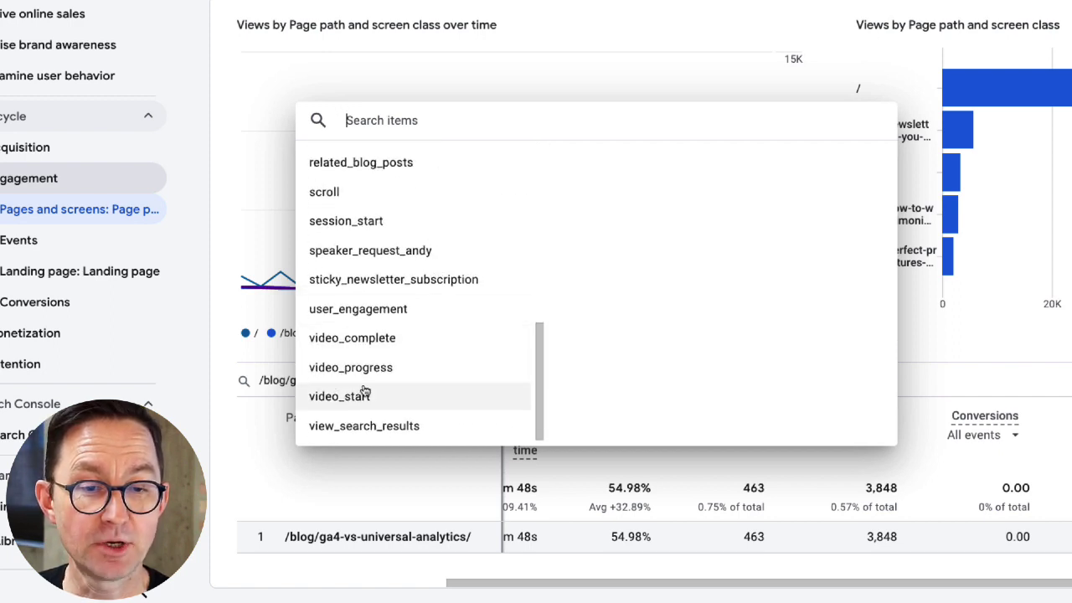
{"action": "left_click", "coordinate": [329, 397]}
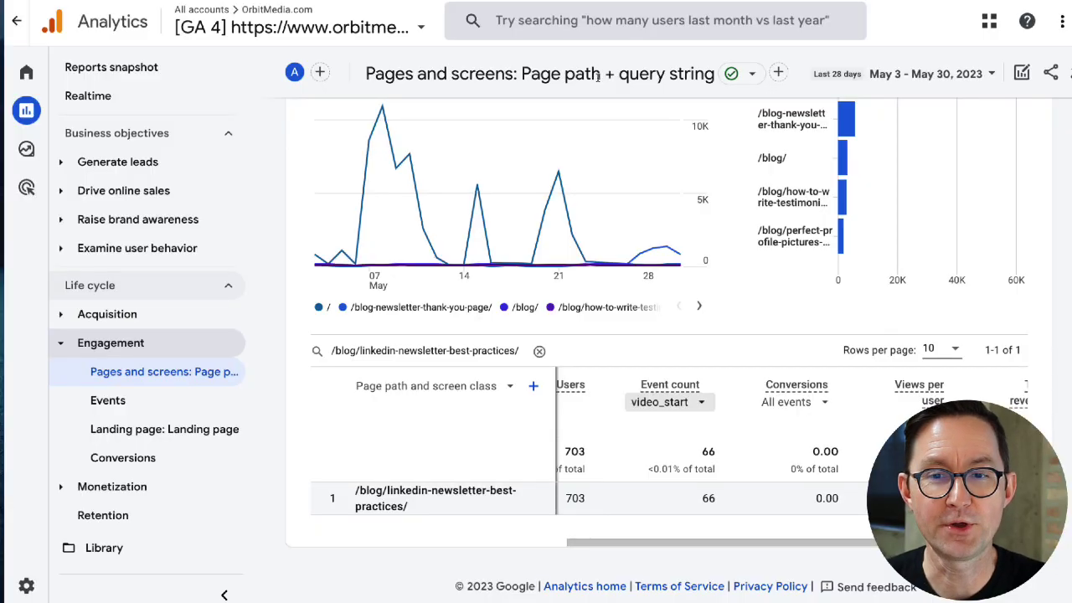
- Start a blank Untitled exploration in Explore covering May 1 – May 30, 2023
{"action": "mouse_move", "coordinate": [30, 109]}
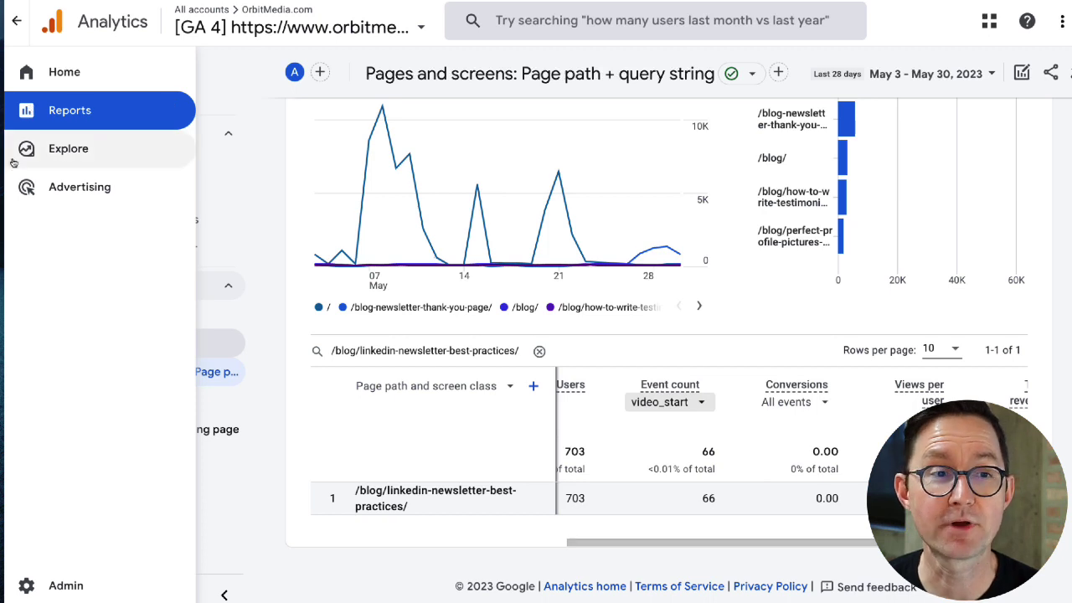
{"action": "left_click", "coordinate": [52, 150]}
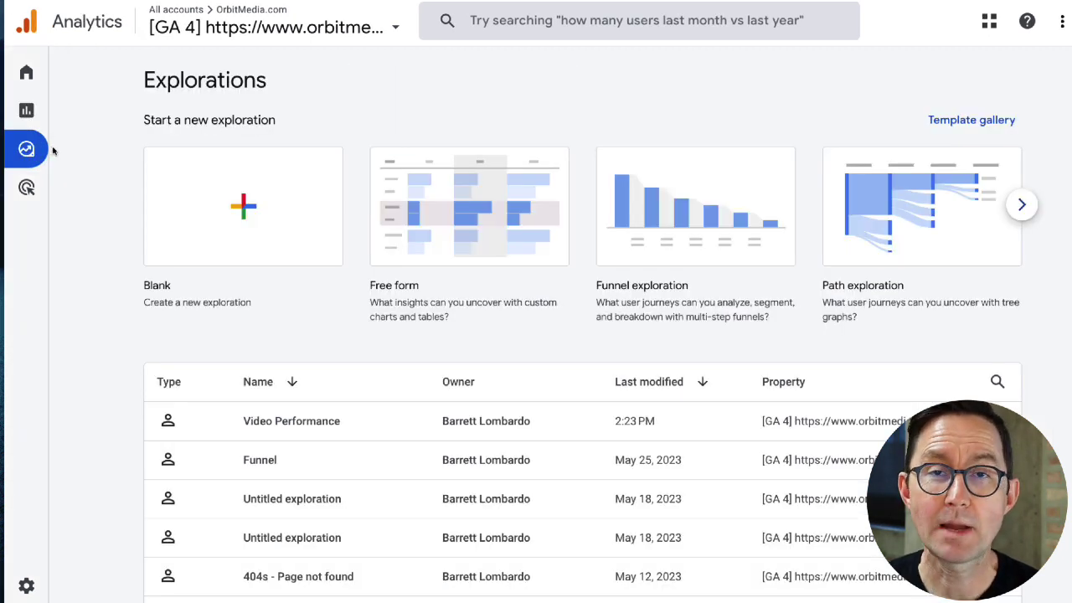
{"action": "left_click", "coordinate": [242, 212]}
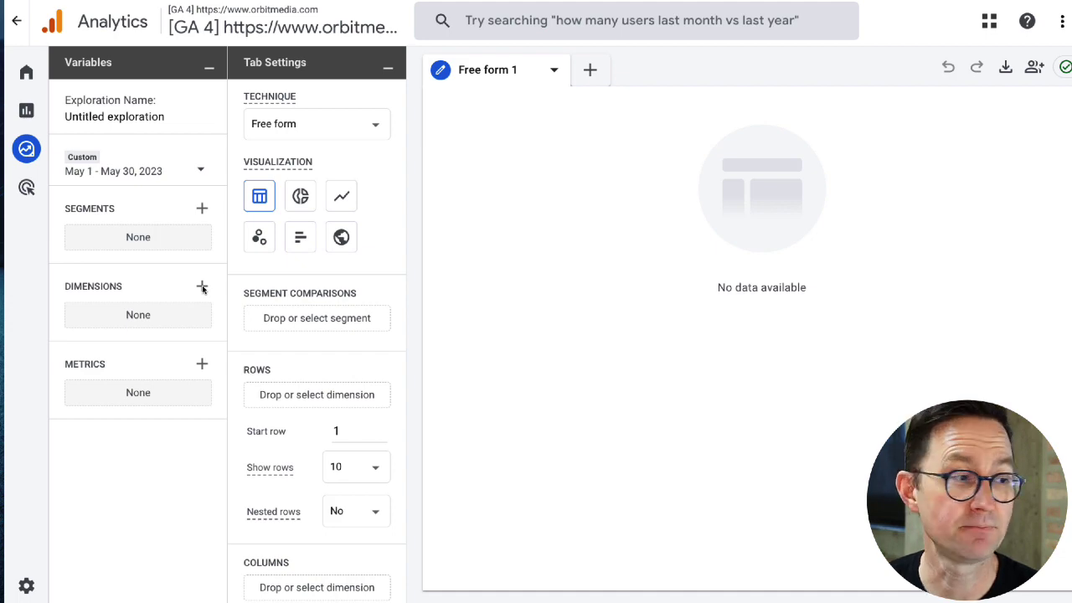
- Import the Event name and Page path and screen class dimensions into the exploration
{"action": "left_click", "coordinate": [203, 289]}
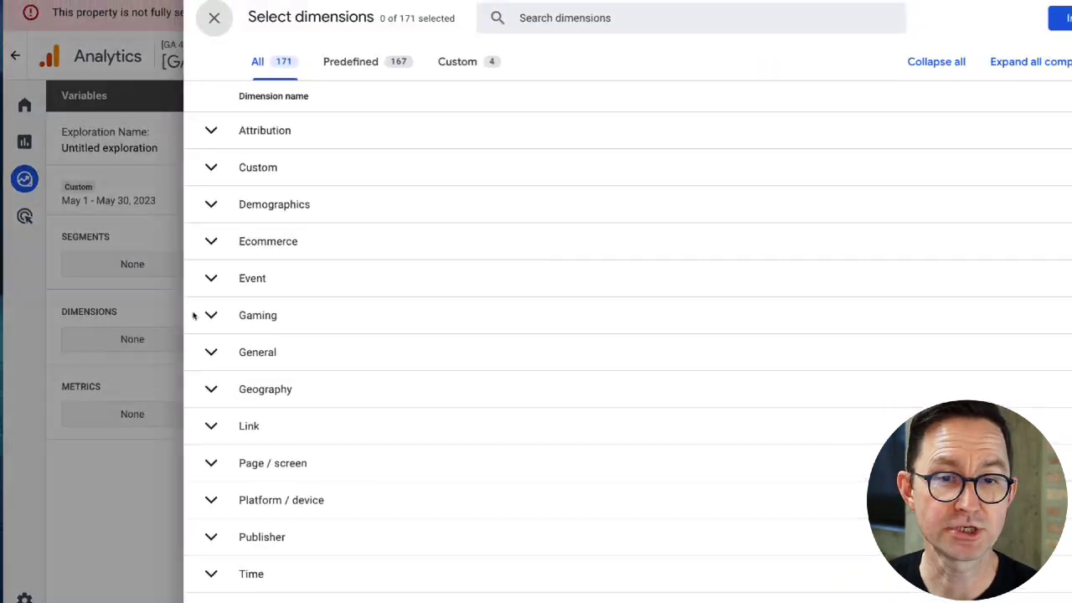
{"action": "left_click", "coordinate": [595, 31]}
{"action": "type", "text": "event"}
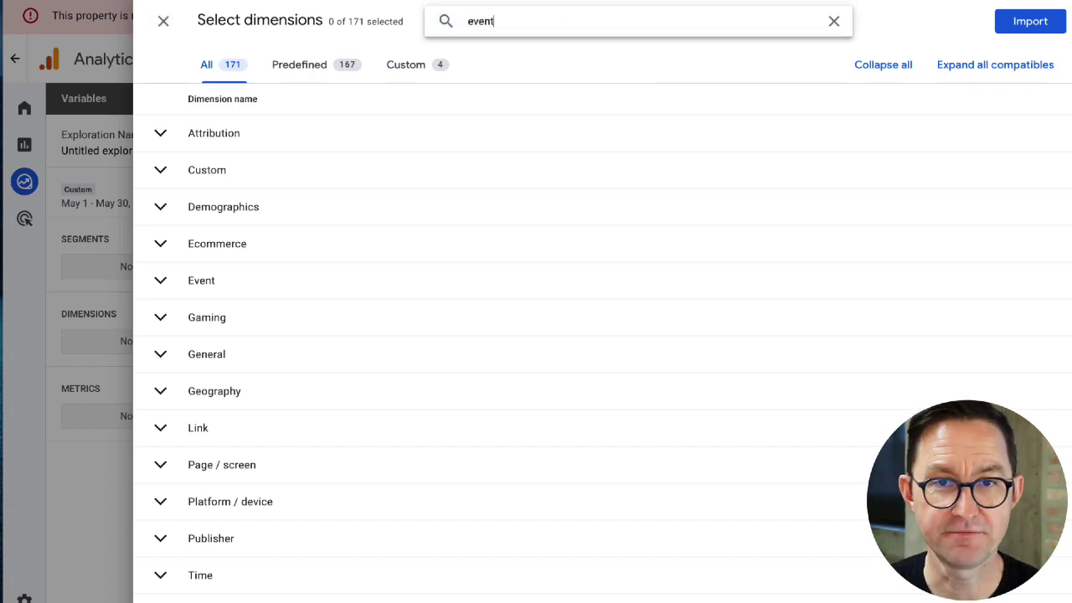
{"action": "left_click", "coordinate": [178, 166]}
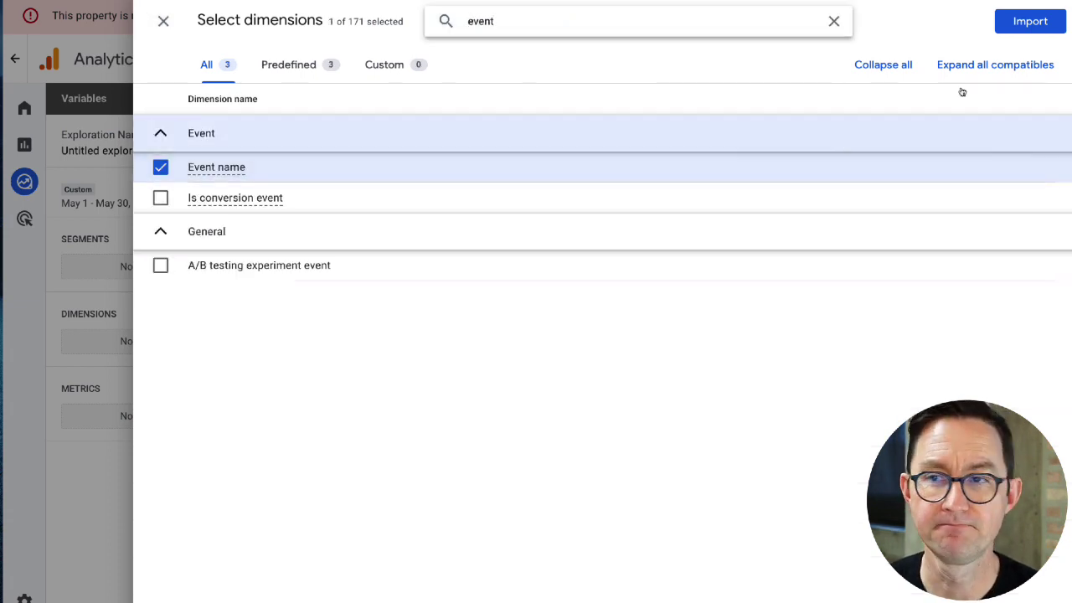
{"action": "double_click", "coordinate": [521, 26]}
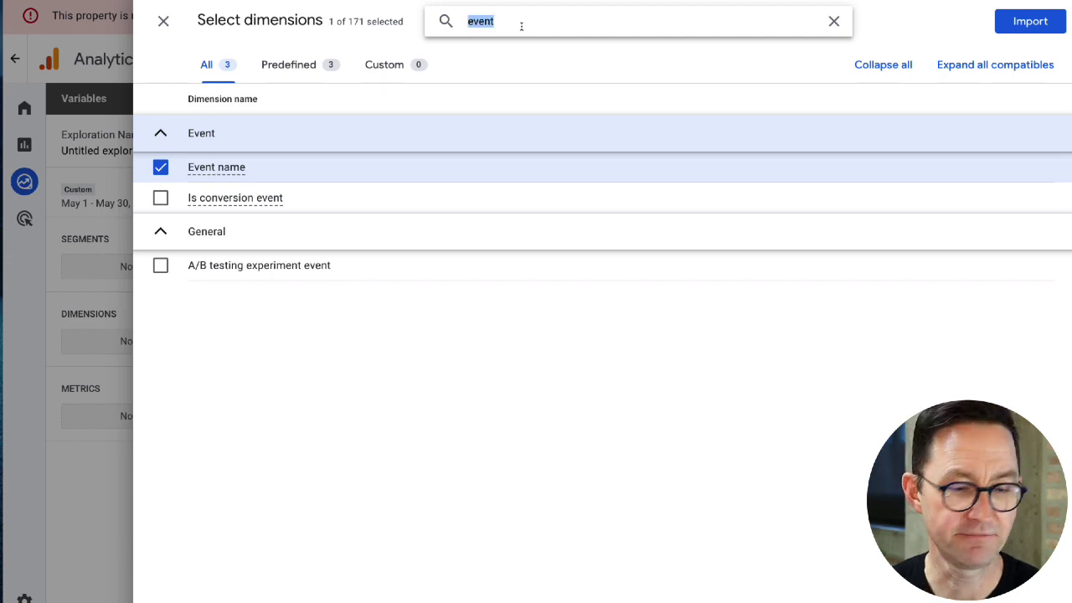
{"action": "type", "text": "path"}
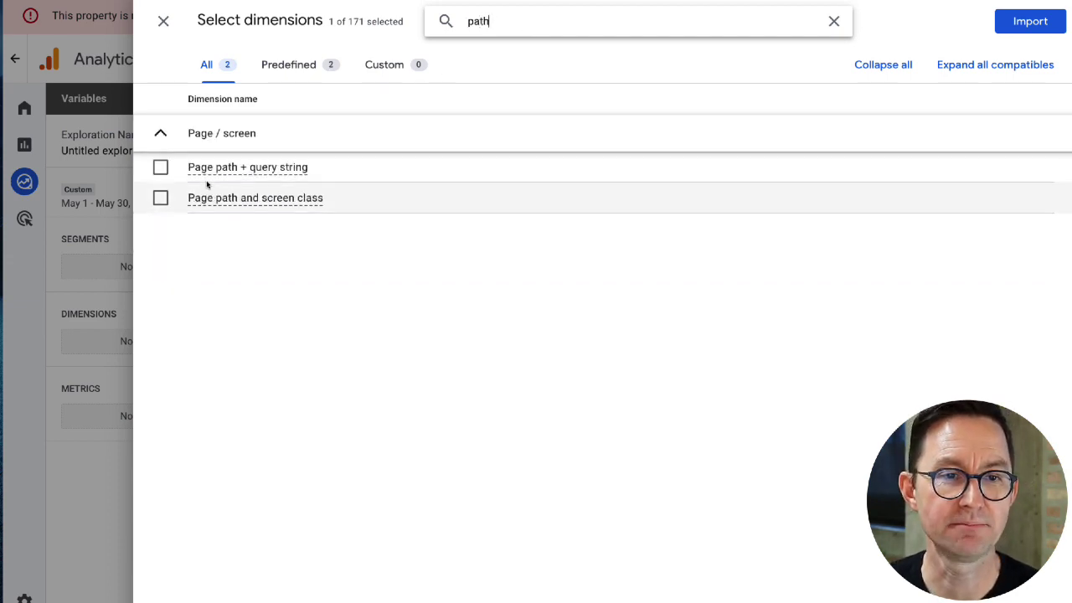
{"action": "left_click", "coordinate": [160, 199]}
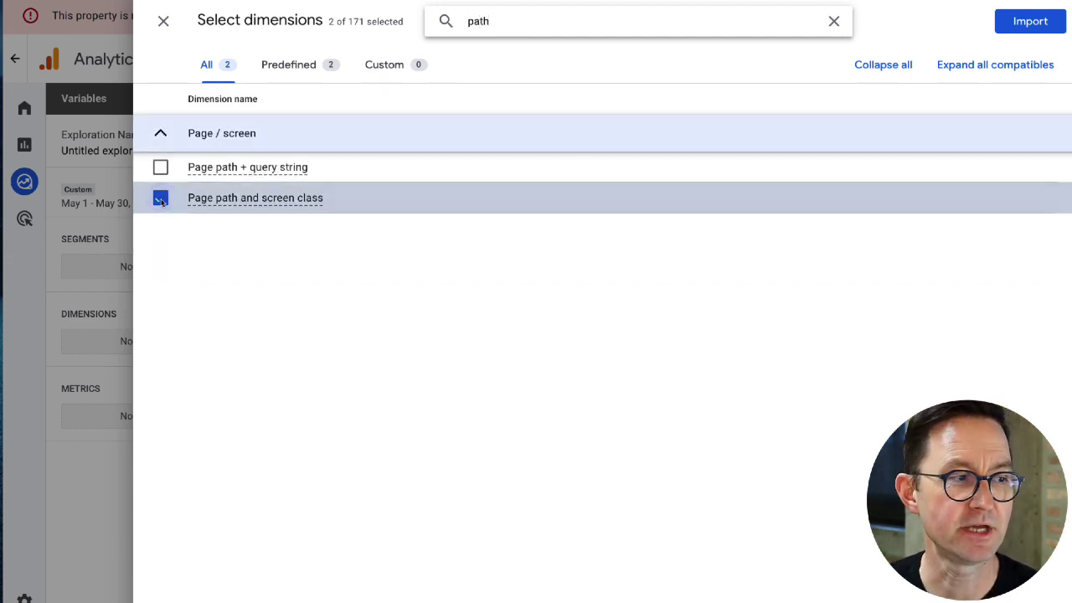
{"action": "left_click", "coordinate": [1031, 21]}
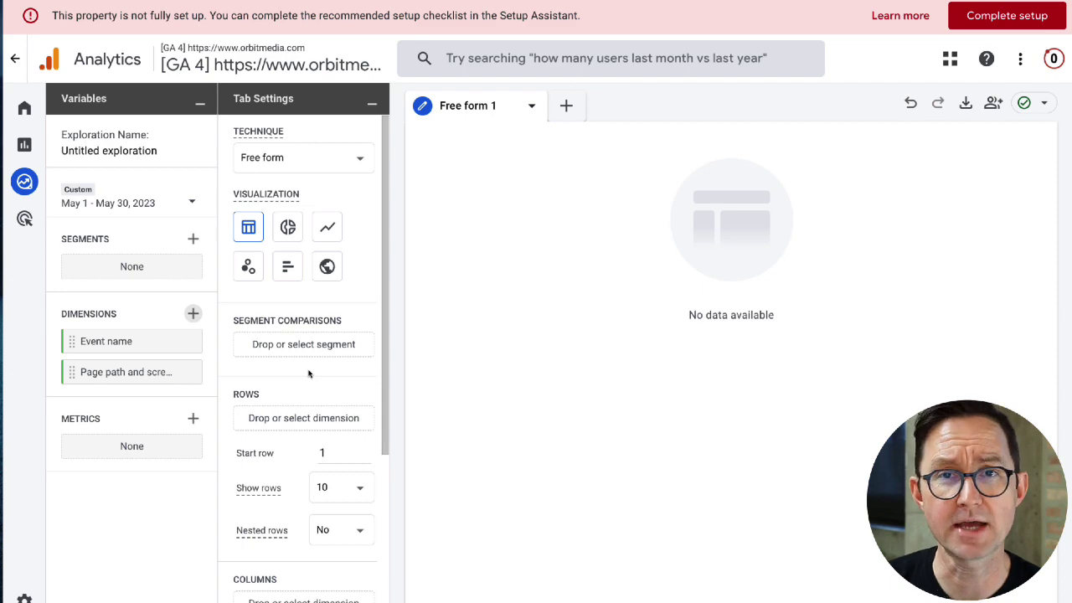
- Import the Engagement rate, Average engagement time per session and Sessions metrics
{"action": "left_click", "coordinate": [193, 418]}
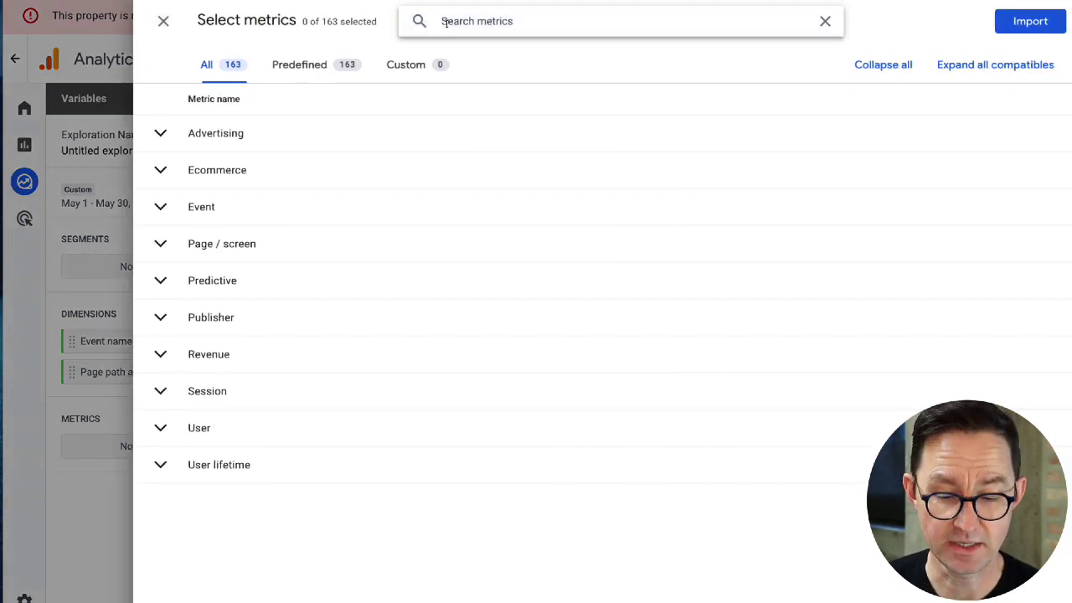
{"action": "type", "text": "engage"}
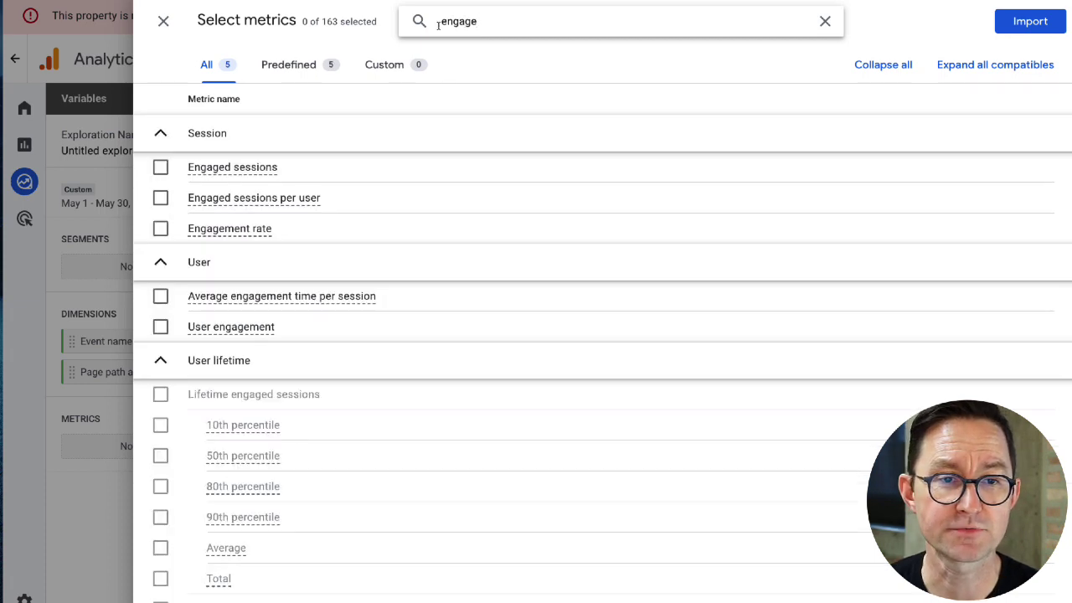
{"action": "left_click", "coordinate": [160, 228]}
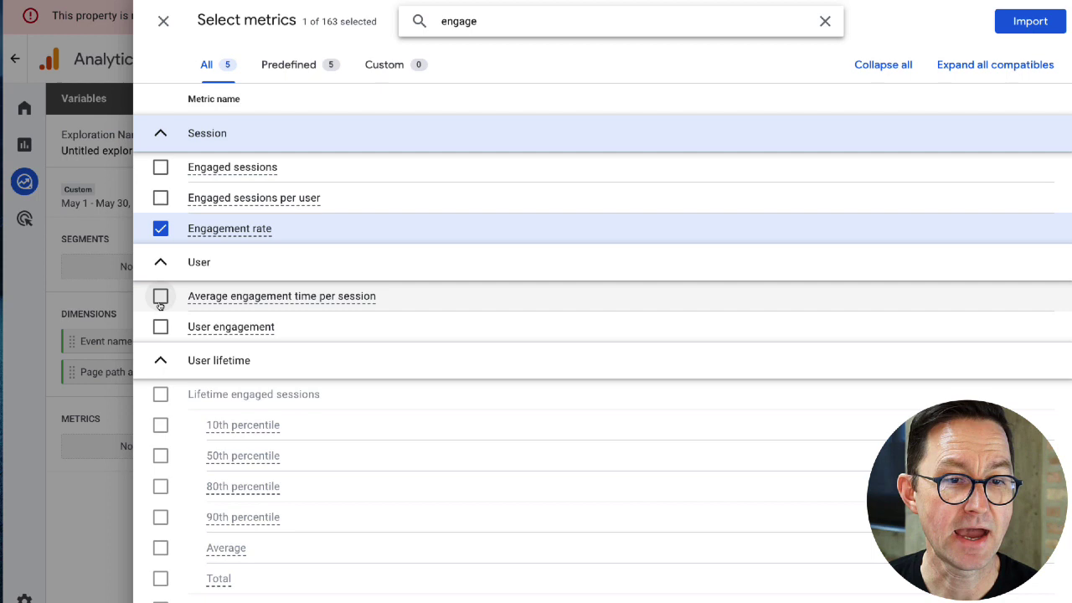
{"action": "left_click", "coordinate": [160, 296]}
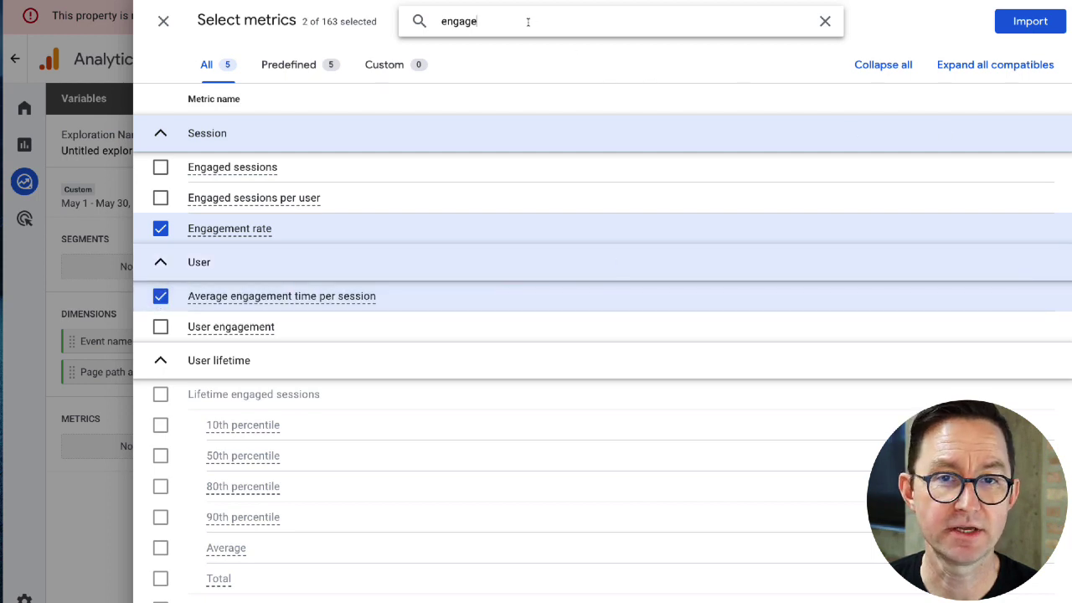
{"action": "key", "text": "ctrl+a"}
{"action": "type", "text": "sess"}
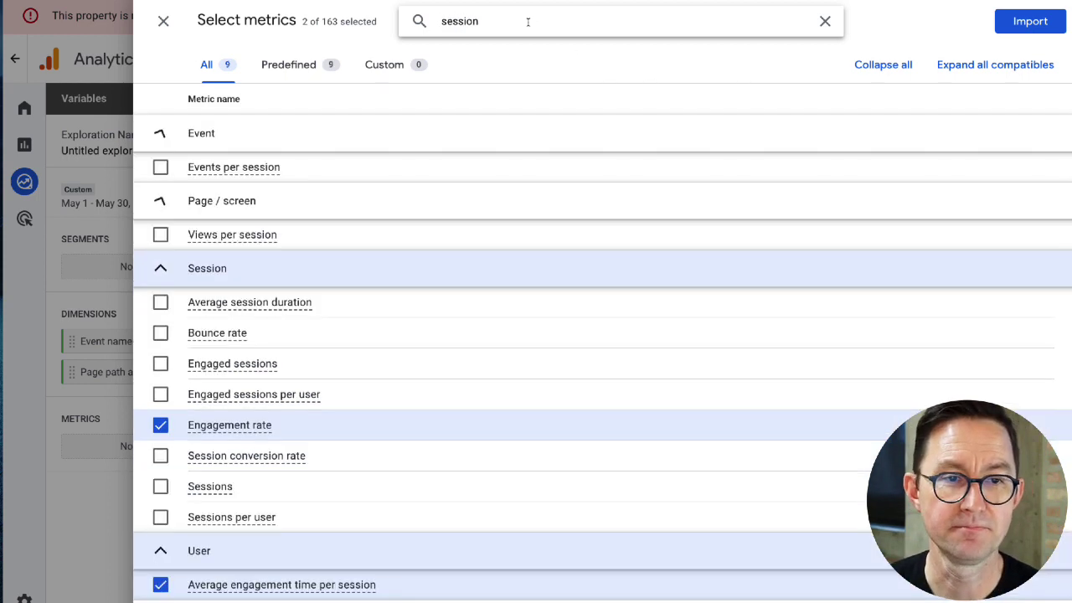
{"action": "left_click", "coordinate": [160, 486]}
{"action": "left_click", "coordinate": [1031, 24]}
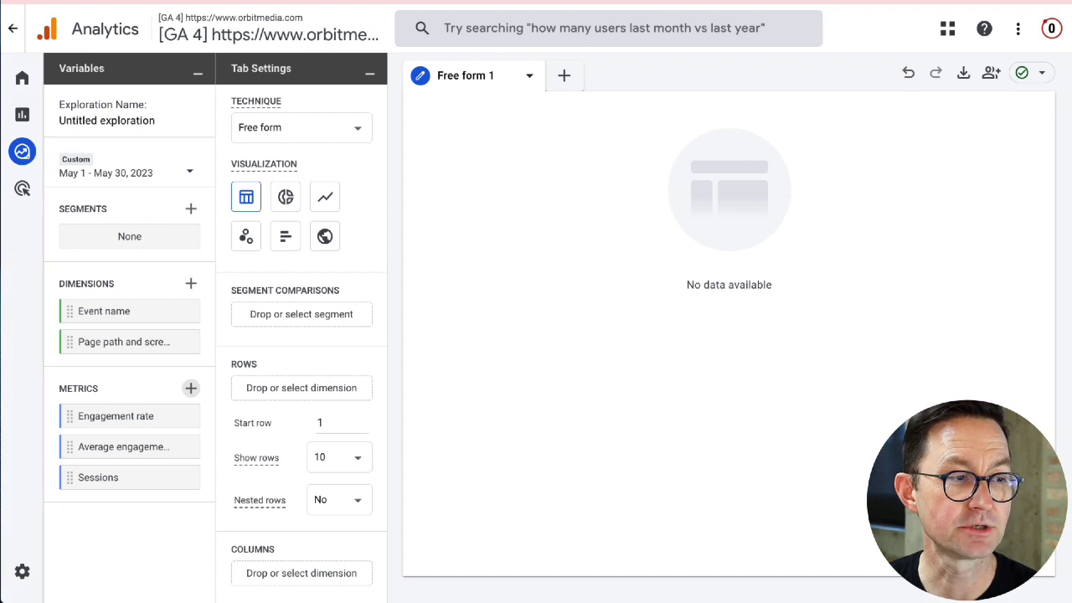
- Build the table with page paths as rows and Sessions, Engagement rate, Average engagement time as values
{"action": "left_click", "coordinate": [76, 345]}
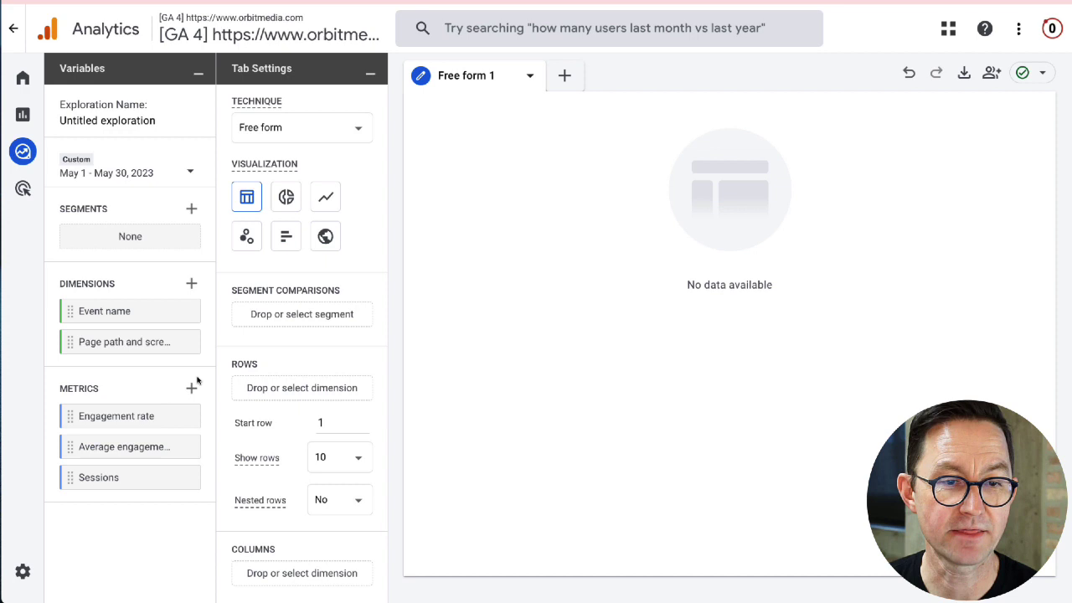
{"action": "left_click_drag", "start_coordinate": [106, 345], "coordinate": [308, 390]}
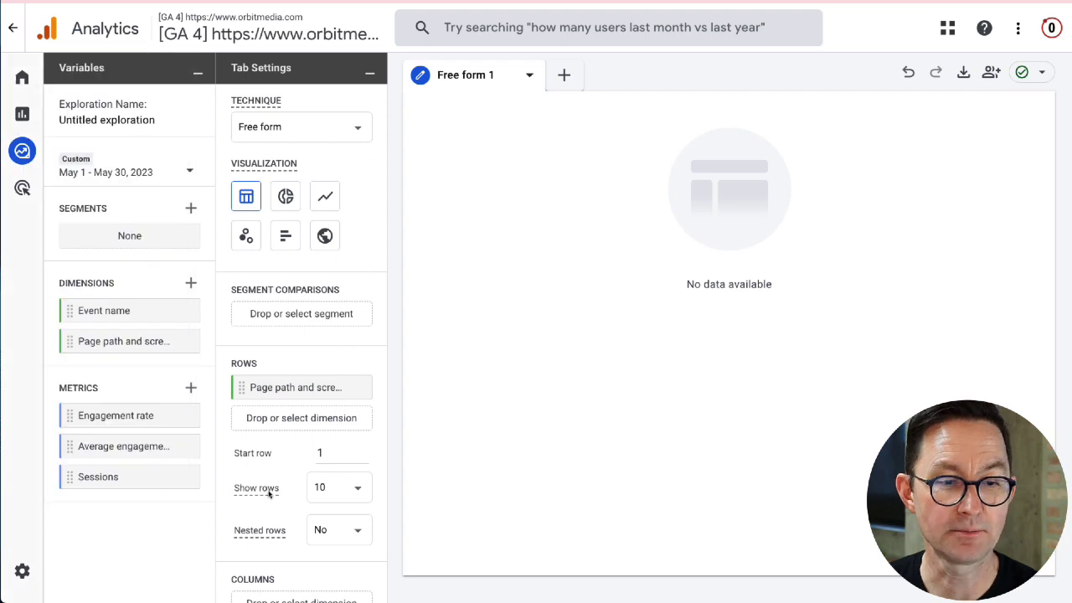
{"action": "scroll", "coordinate": [264, 515], "scroll_direction": "down", "scroll_amount": 4}
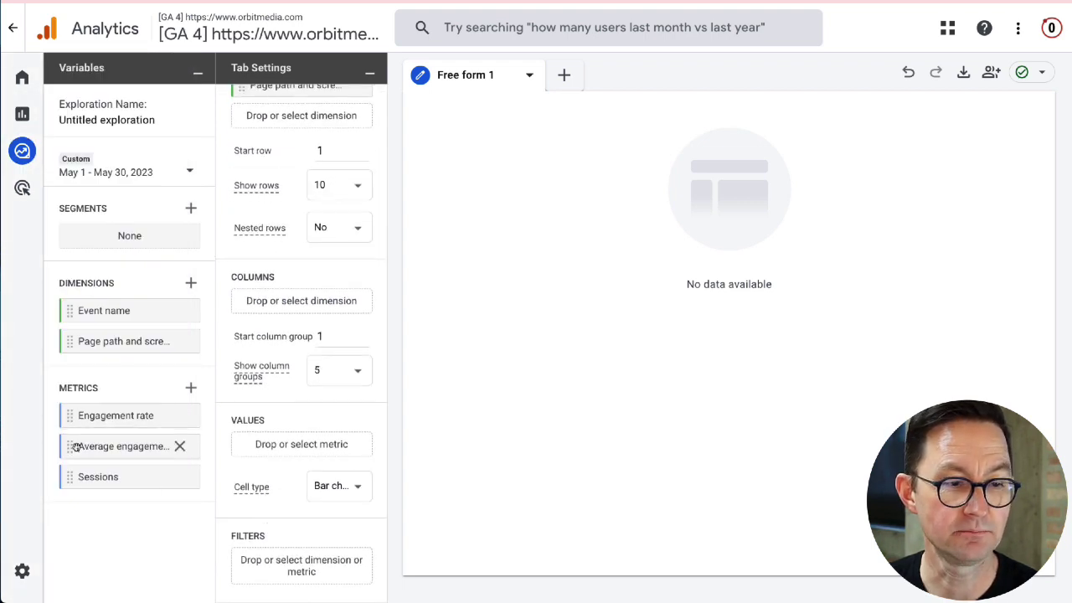
{"action": "left_click_drag", "start_coordinate": [72, 478], "coordinate": [263, 453]}
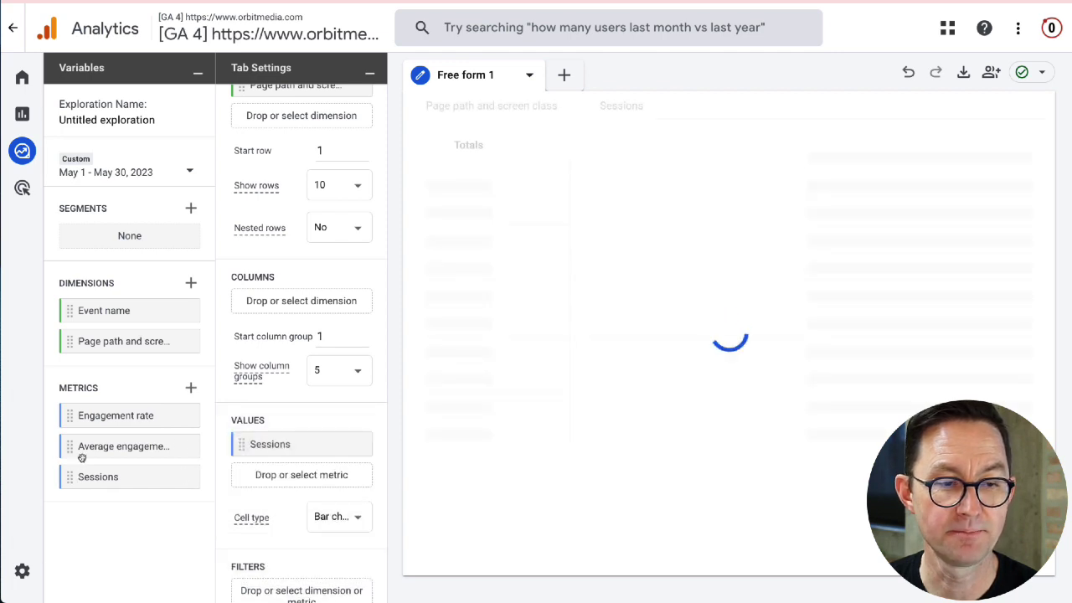
{"action": "left_click_drag", "start_coordinate": [72, 416], "coordinate": [253, 474]}
{"action": "left_click_drag", "start_coordinate": [89, 448], "coordinate": [272, 505]}
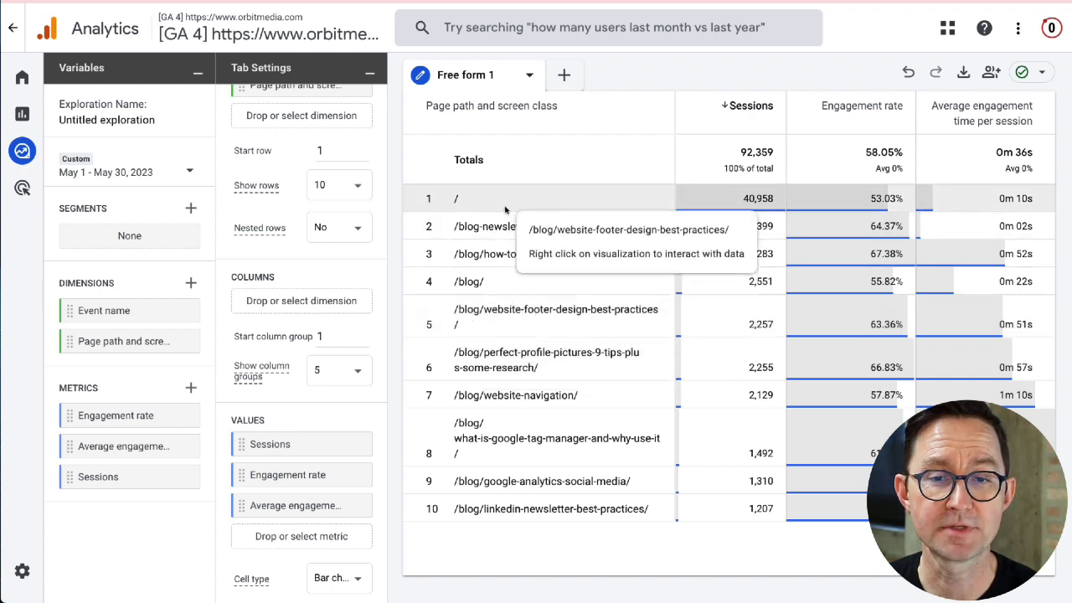
- Filter the exploration to page paths containing 'blog', cutting total sessions to 46,905
{"action": "scroll", "coordinate": [284, 381], "scroll_direction": "down", "scroll_amount": 2}
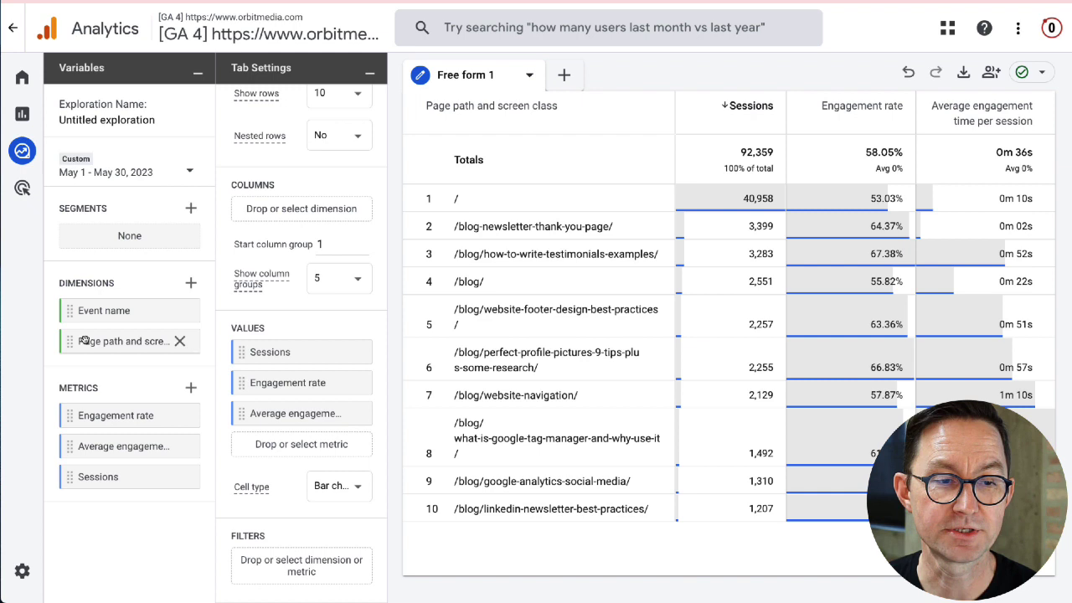
{"action": "left_click_drag", "start_coordinate": [84, 341], "coordinate": [272, 569]}
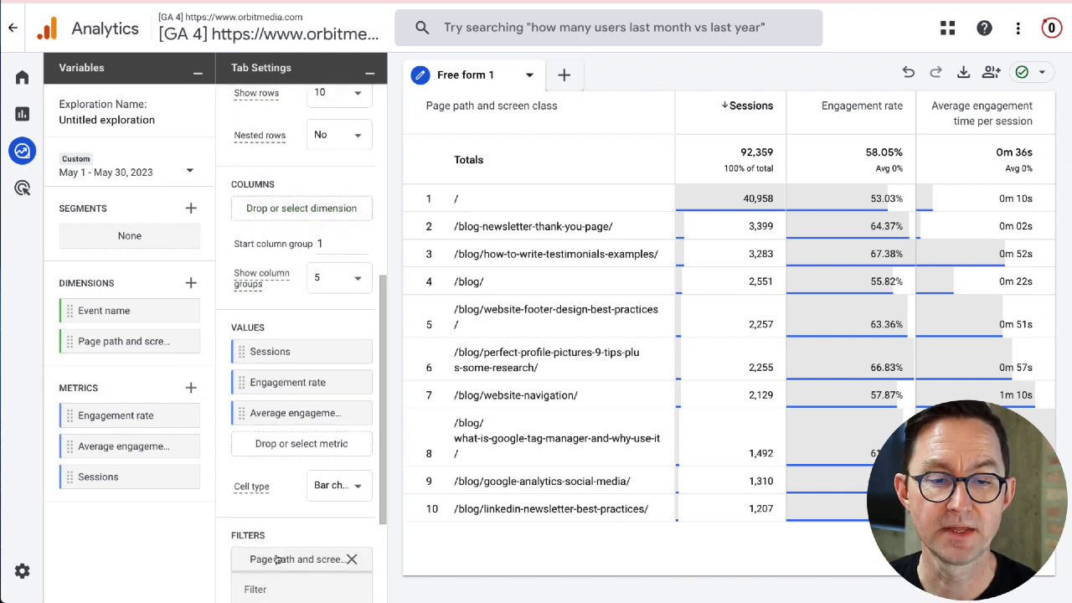
{"action": "left_click", "coordinate": [270, 452]}
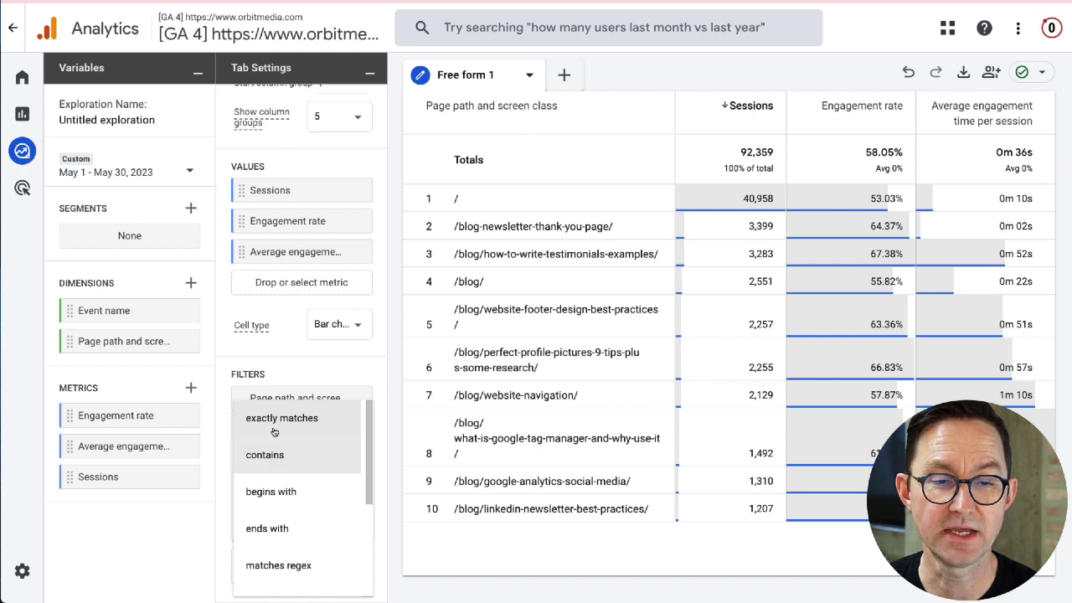
{"action": "left_click", "coordinate": [271, 455]}
{"action": "left_click", "coordinate": [281, 491]}
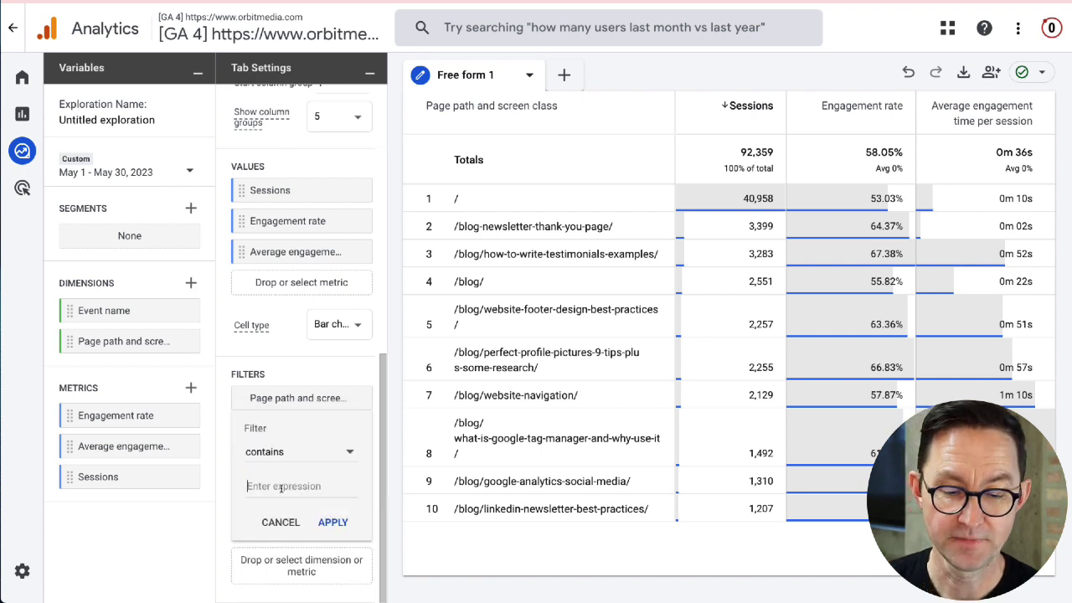
{"action": "type", "text": "blog"}
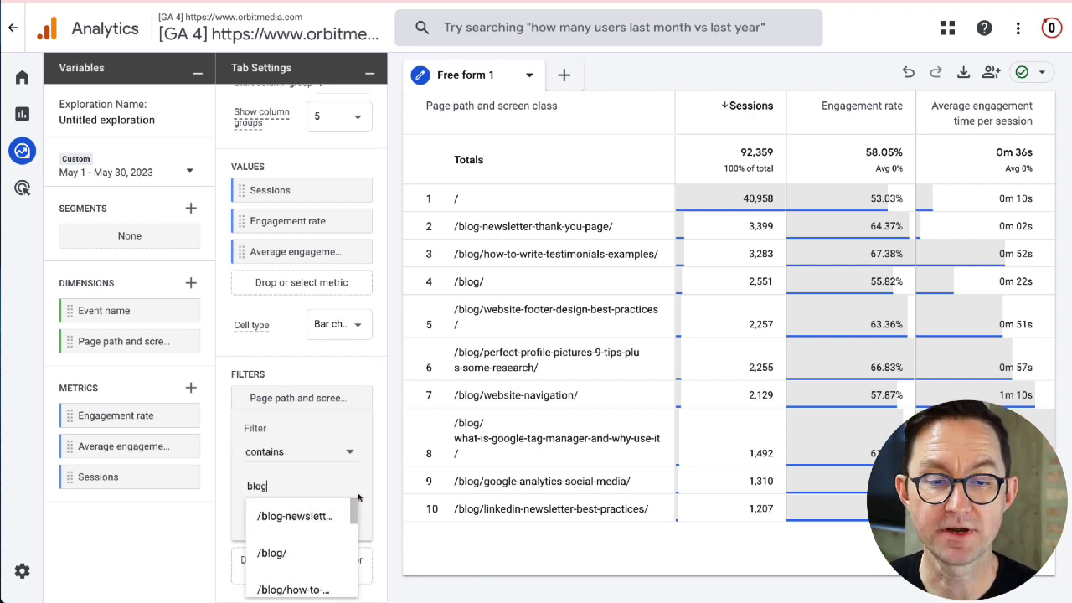
{"action": "left_click", "coordinate": [226, 508]}
{"action": "left_click", "coordinate": [333, 589]}
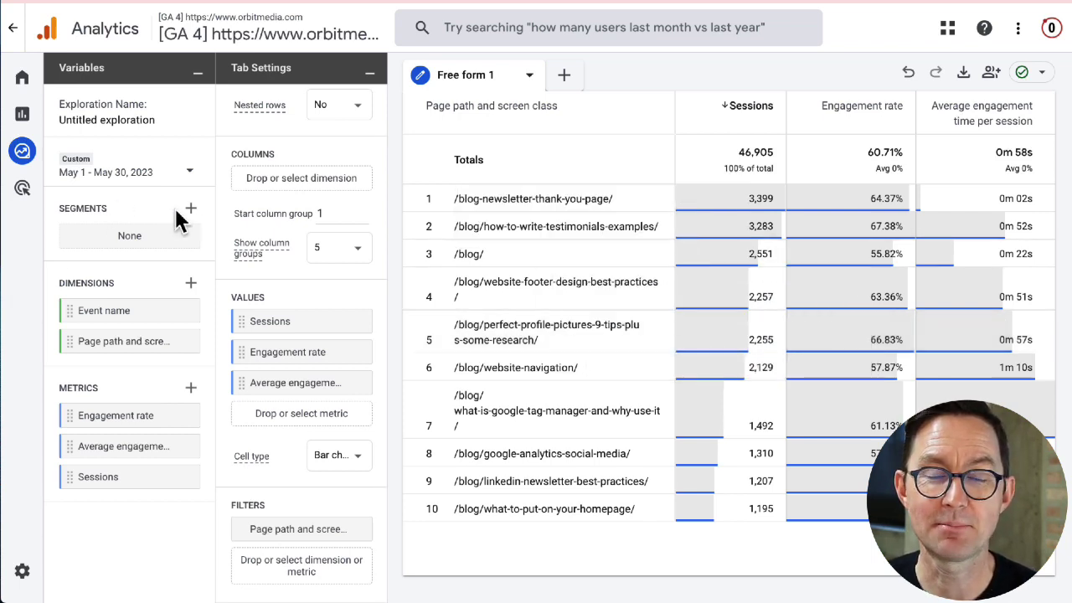
- Open the Build new segment dialog over the blog-filtered exploration
{"action": "mouse_move", "coordinate": [19, 150]}
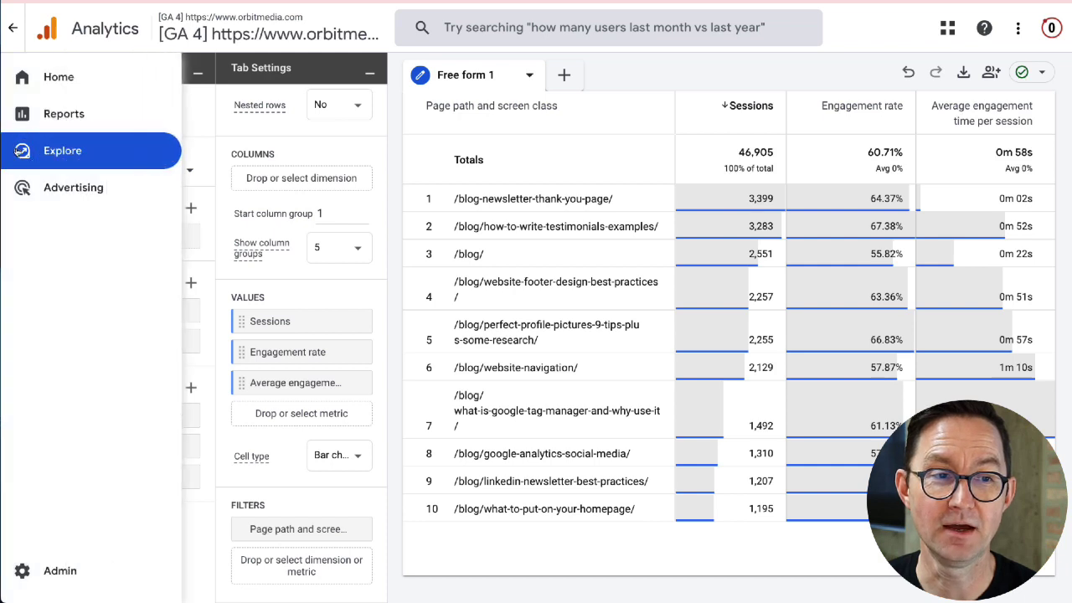
{"action": "left_click", "coordinate": [191, 209]}
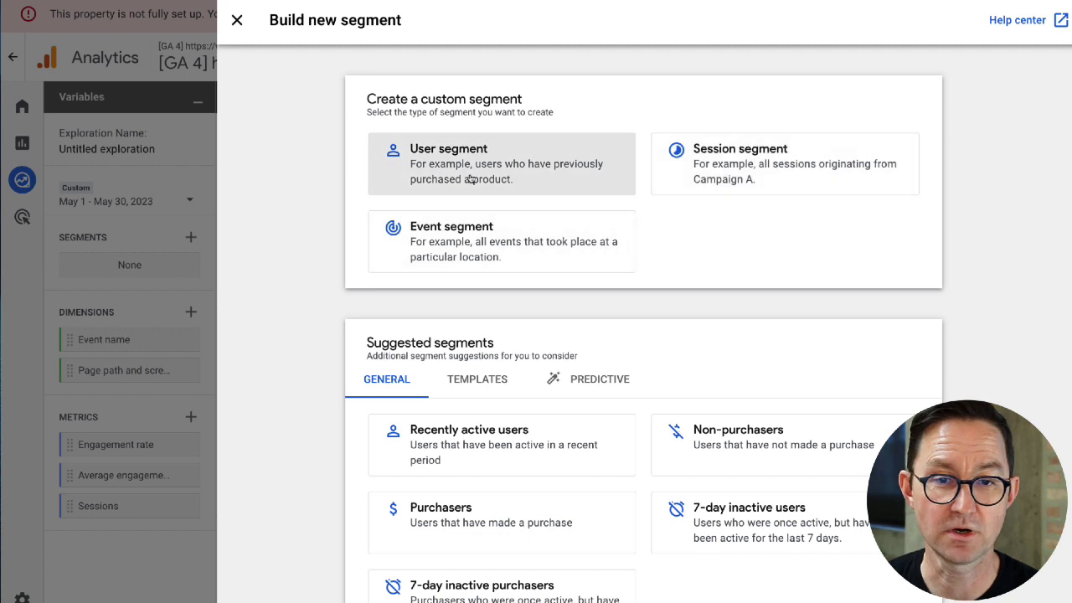
- Create and apply a 'Video Watchers' user segment for users with a video_start event (761 users, 1.15%)
{"action": "left_click", "coordinate": [470, 176]}
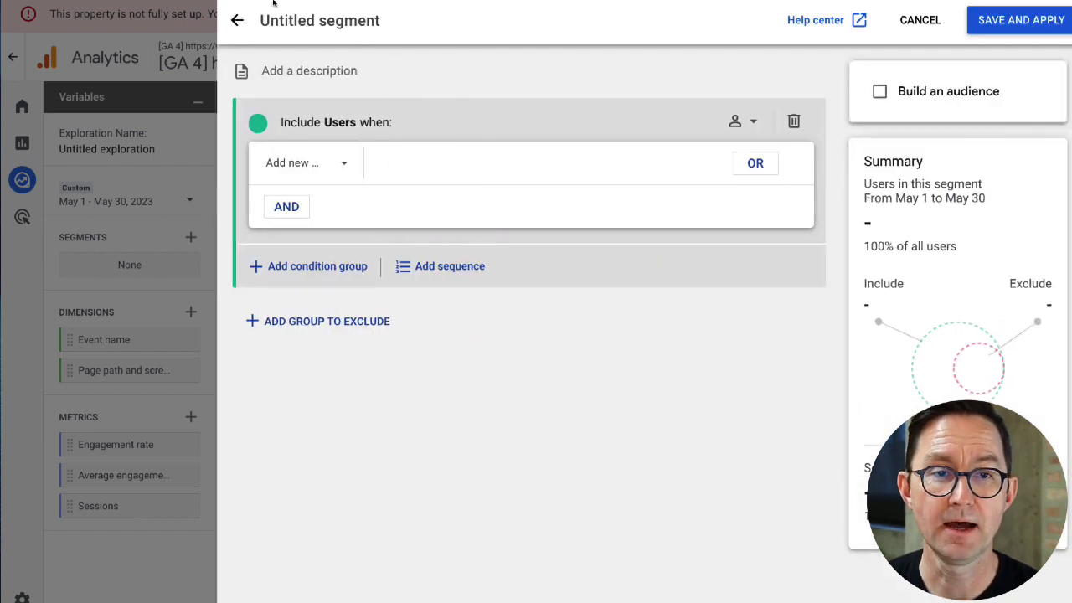
{"action": "left_click", "coordinate": [310, 20]}
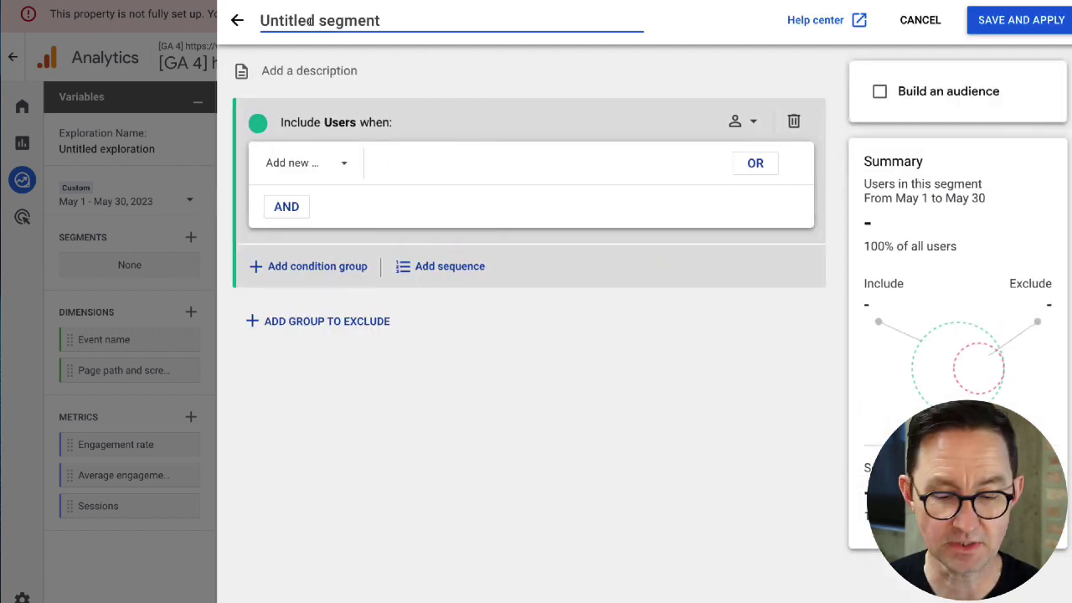
{"action": "type", "text": "Video Watchers"}
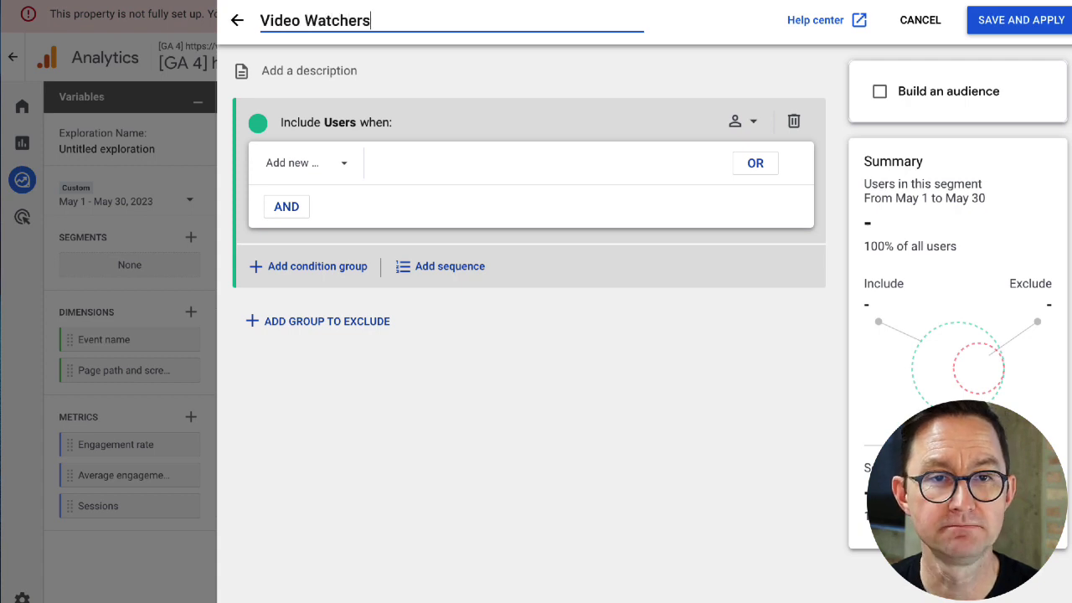
{"action": "left_click", "coordinate": [318, 164]}
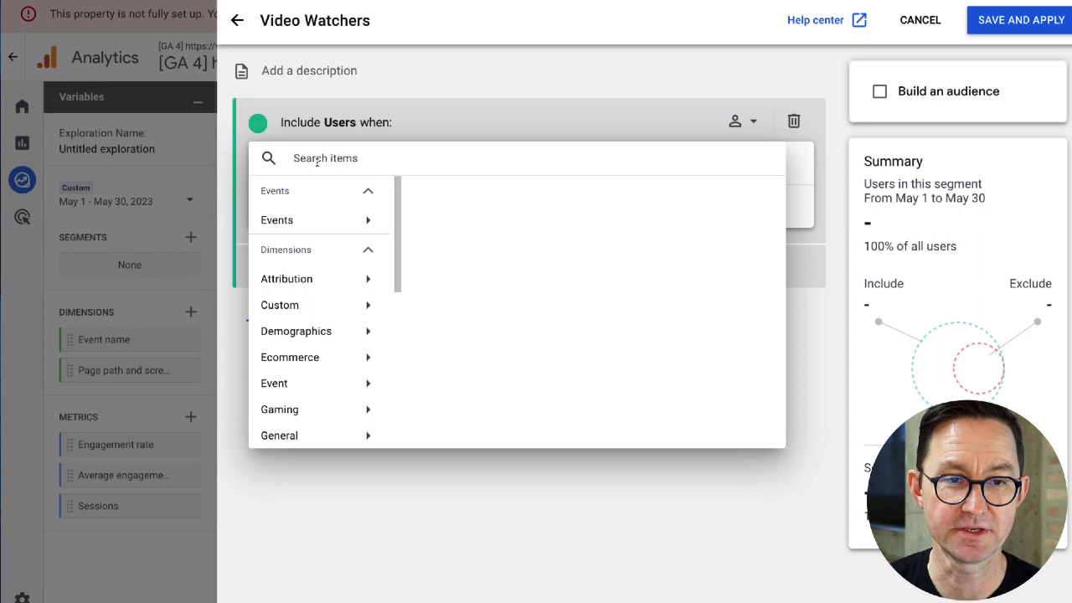
{"action": "left_click", "coordinate": [326, 228]}
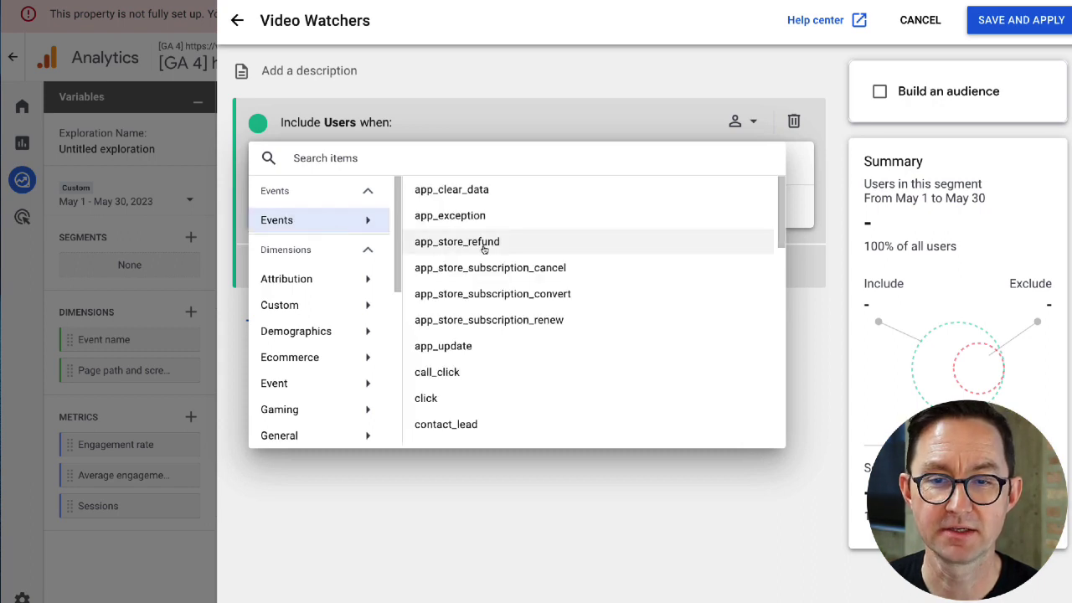
{"action": "scroll", "coordinate": [490, 264], "scroll_direction": "down", "scroll_amount": 10}
{"action": "left_click", "coordinate": [457, 404]}
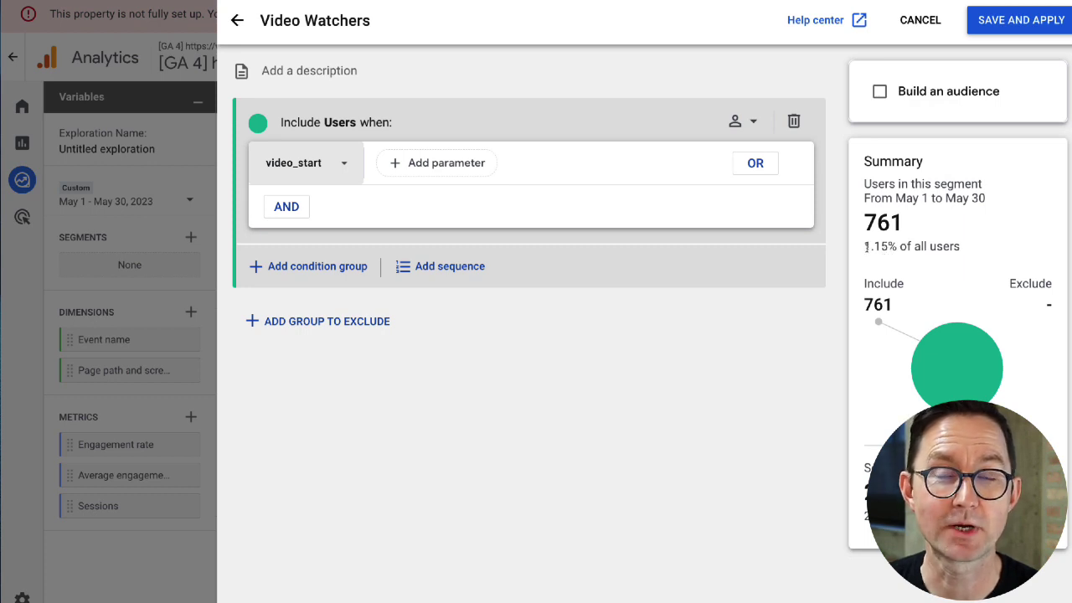
{"action": "left_click_drag", "start_coordinate": [866, 246], "coordinate": [903, 246]}
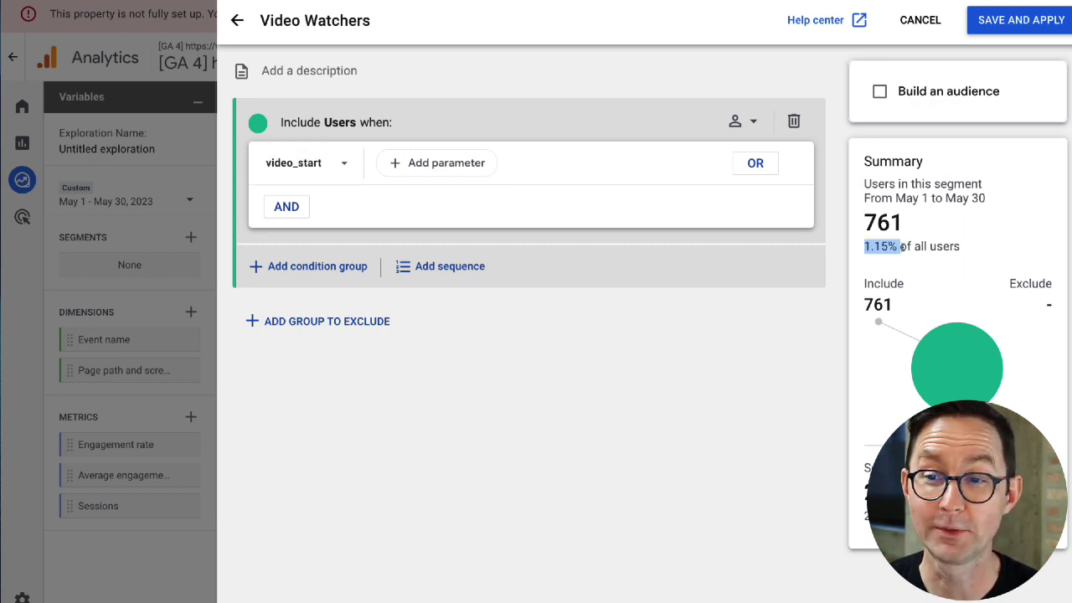
{"action": "left_click", "coordinate": [902, 246]}
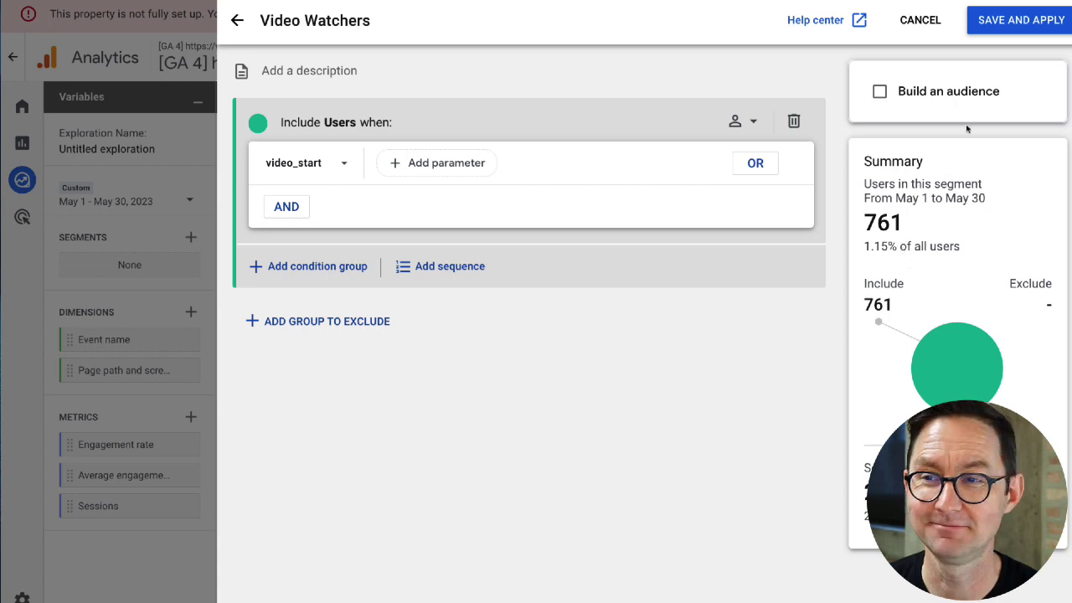
{"action": "left_click", "coordinate": [1003, 21]}
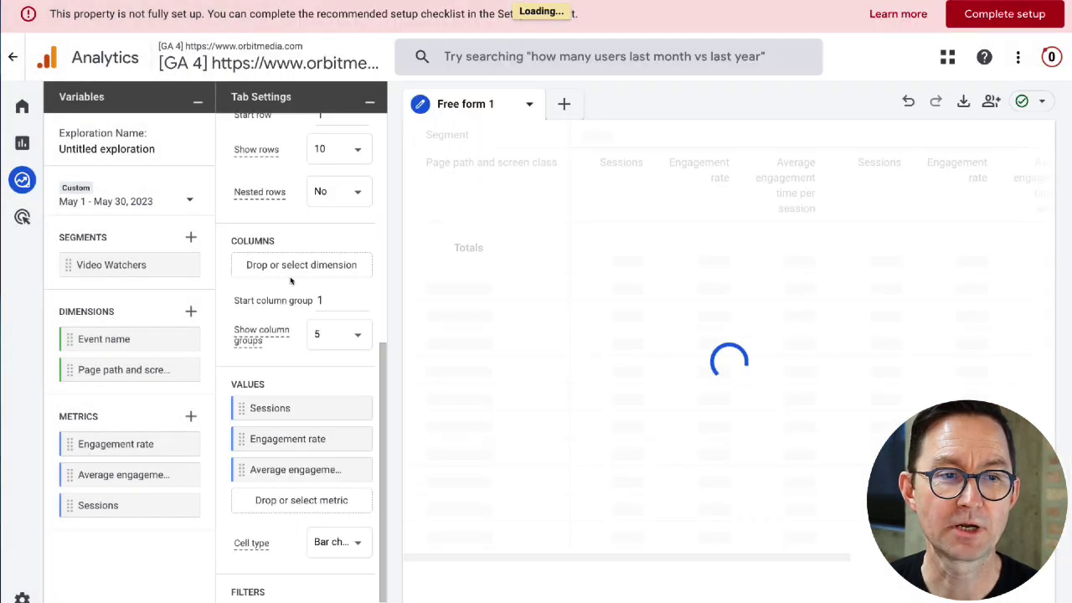
- Start a new user segment named 'Non-Video Watchers' with a video_start event condition
{"action": "left_click", "coordinate": [191, 240]}
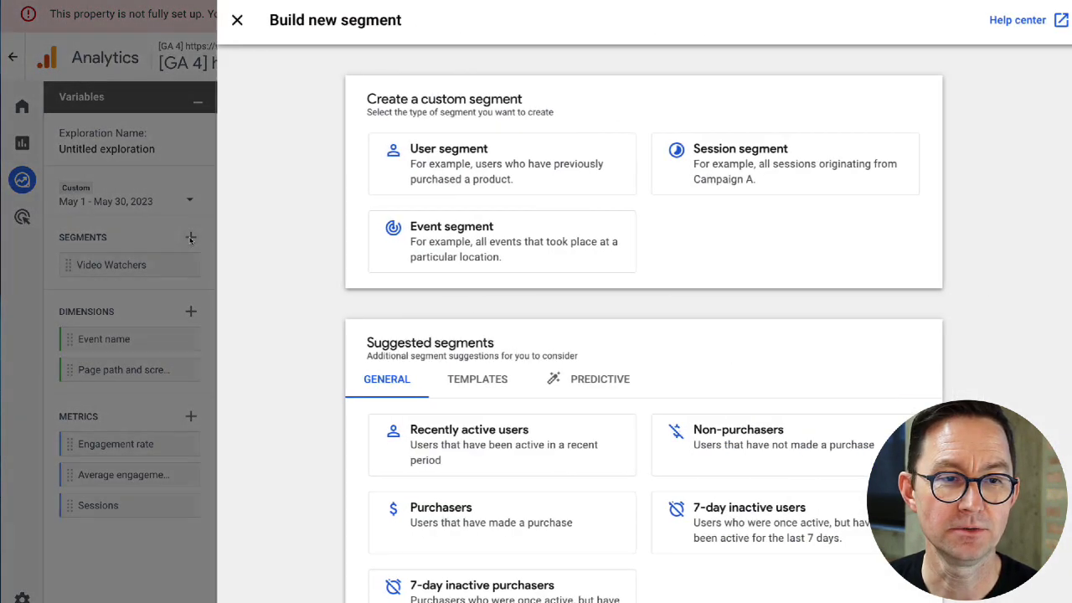
{"action": "left_click", "coordinate": [591, 155]}
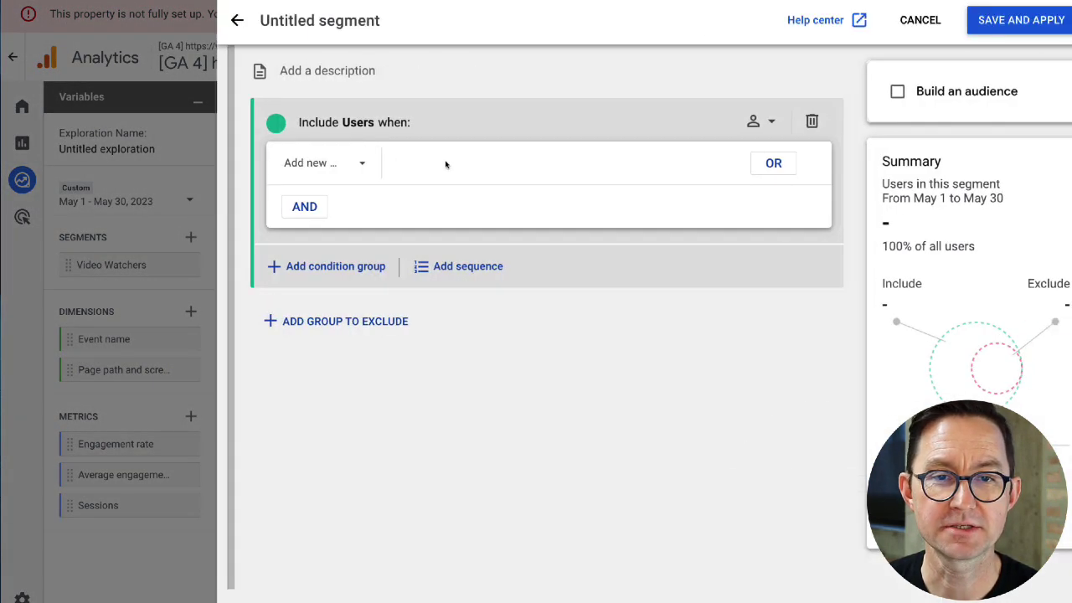
{"action": "left_click", "coordinate": [298, 25]}
{"action": "type", "text": "Non-Video Watchers"}
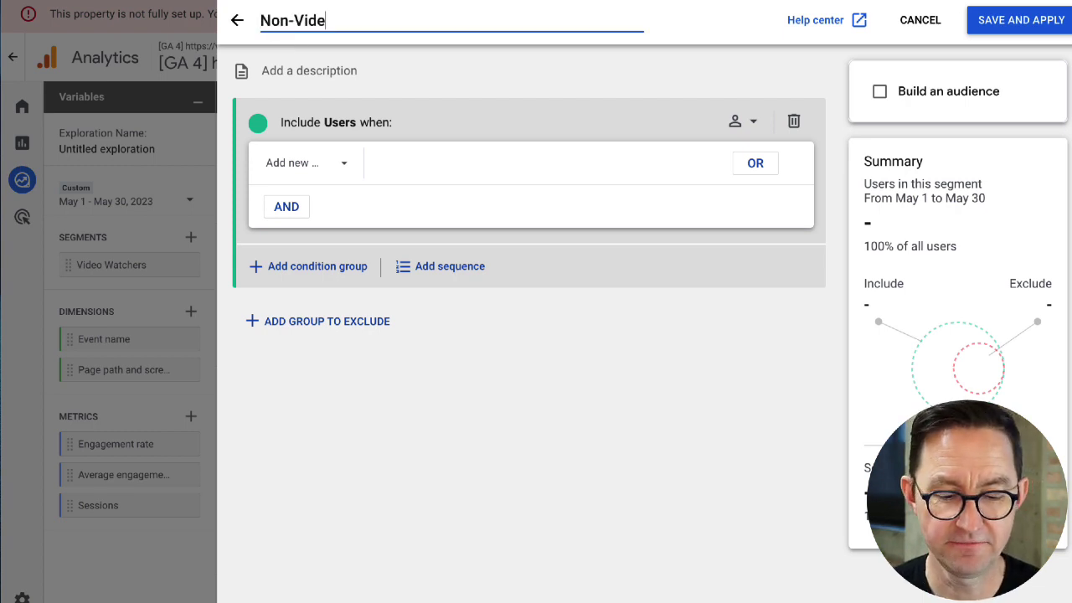
{"action": "left_click", "coordinate": [289, 164]}
{"action": "left_click", "coordinate": [314, 221]}
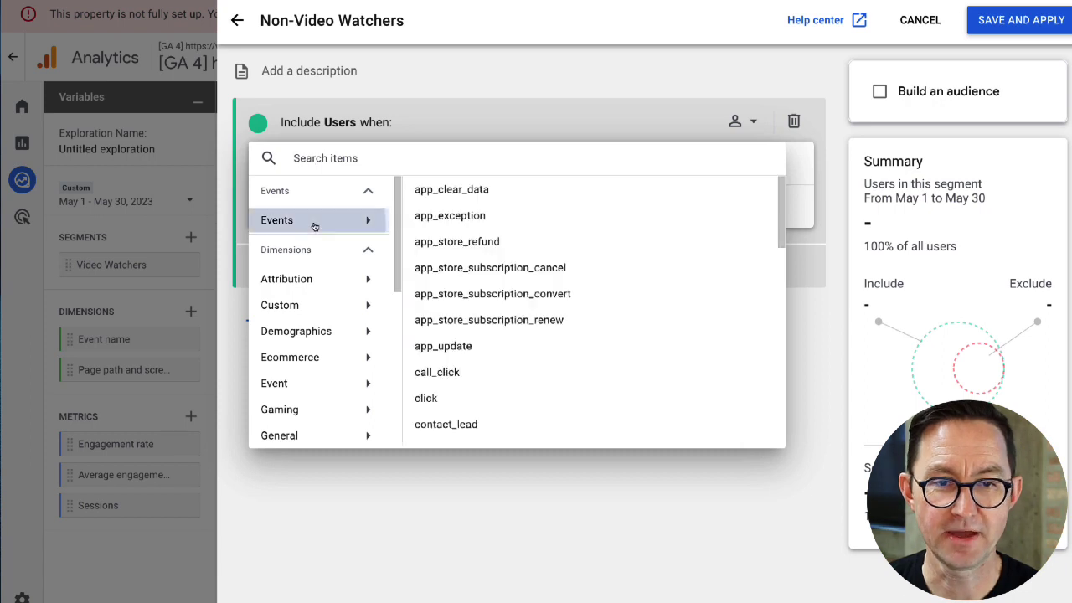
{"action": "scroll", "coordinate": [457, 385], "scroll_direction": "down", "scroll_amount": 5}
{"action": "scroll", "coordinate": [437, 430], "scroll_direction": "down", "scroll_amount": 3}
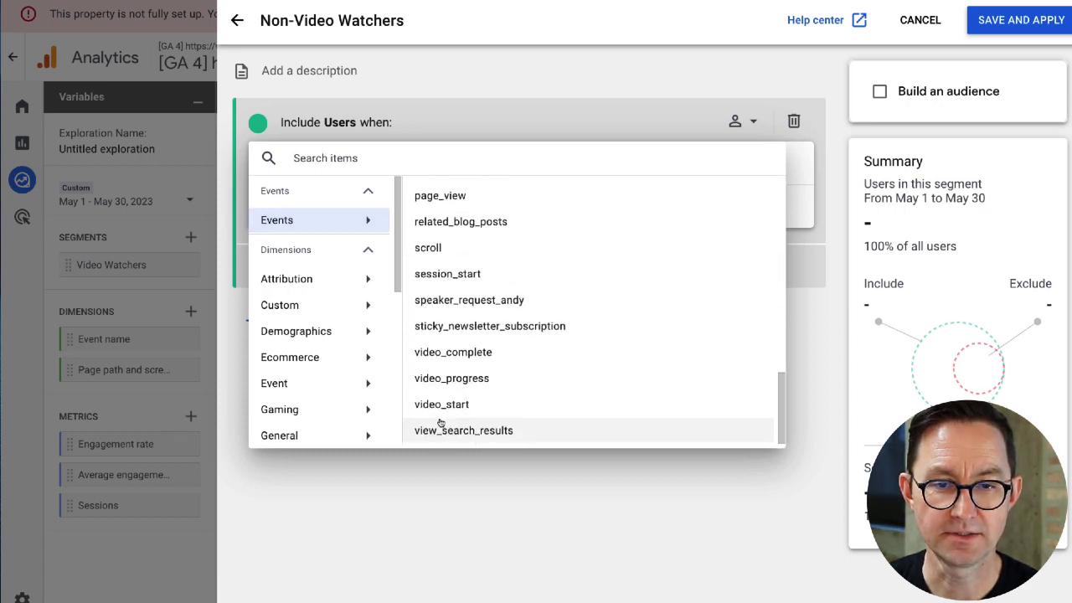
{"action": "left_click", "coordinate": [434, 405]}
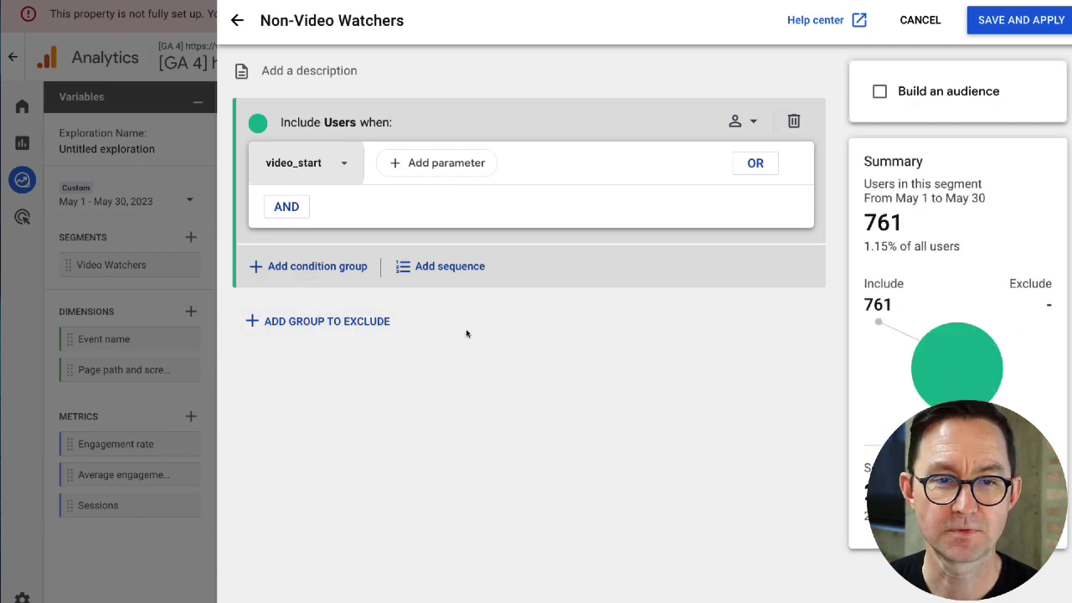
- Swap the include condition for an exclude group on video_start and apply the segment
{"action": "left_click", "coordinate": [793, 120]}
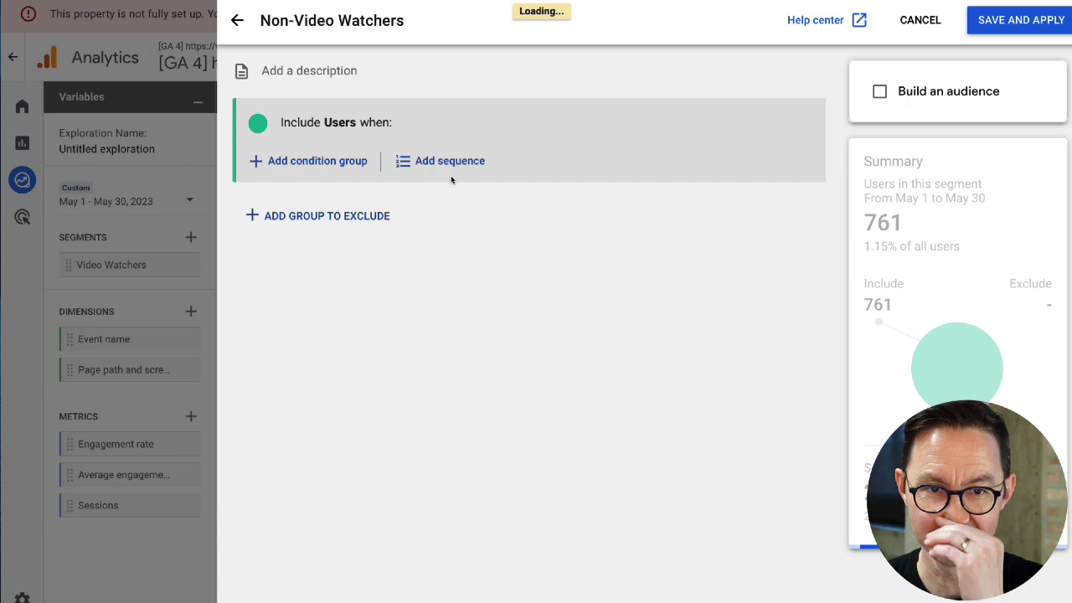
{"action": "left_click", "coordinate": [335, 216]}
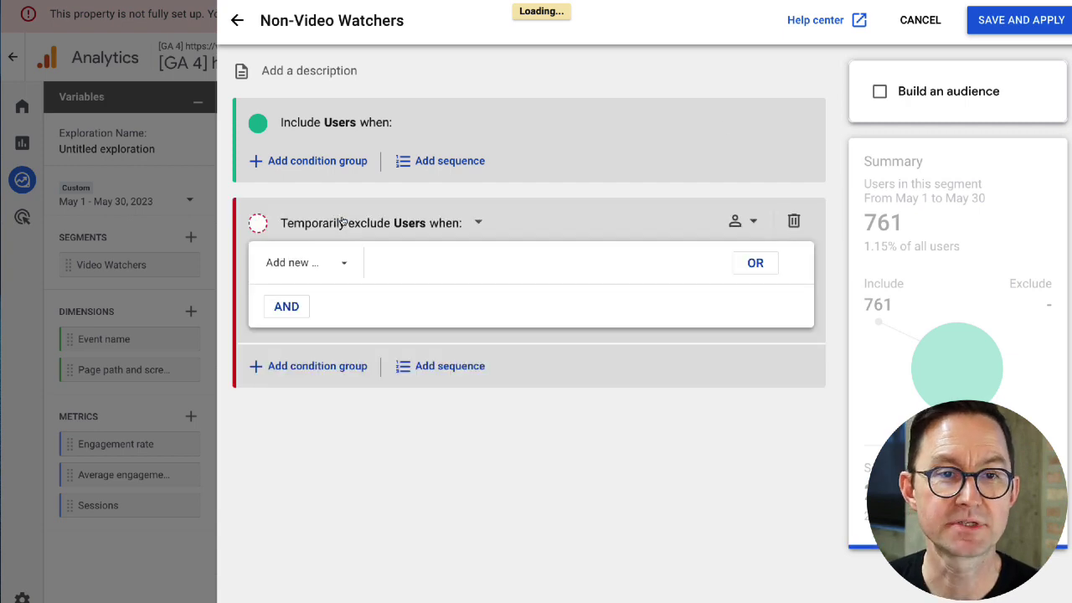
{"action": "left_click", "coordinate": [342, 266]}
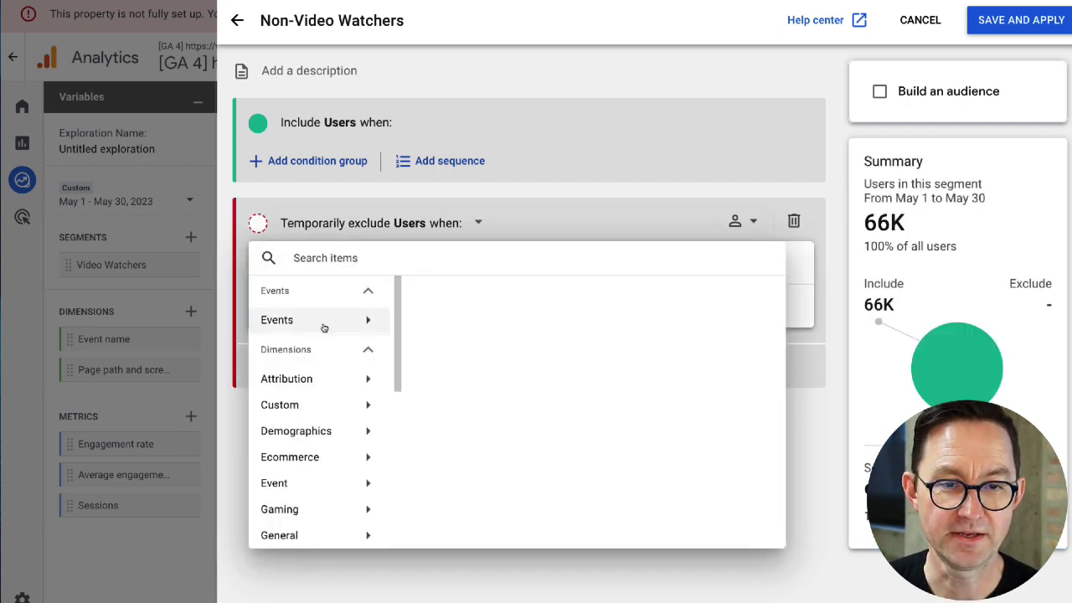
{"action": "left_click", "coordinate": [324, 328]}
{"action": "scroll", "coordinate": [520, 402], "scroll_direction": "down", "scroll_amount": 5}
{"action": "left_click", "coordinate": [465, 502]}
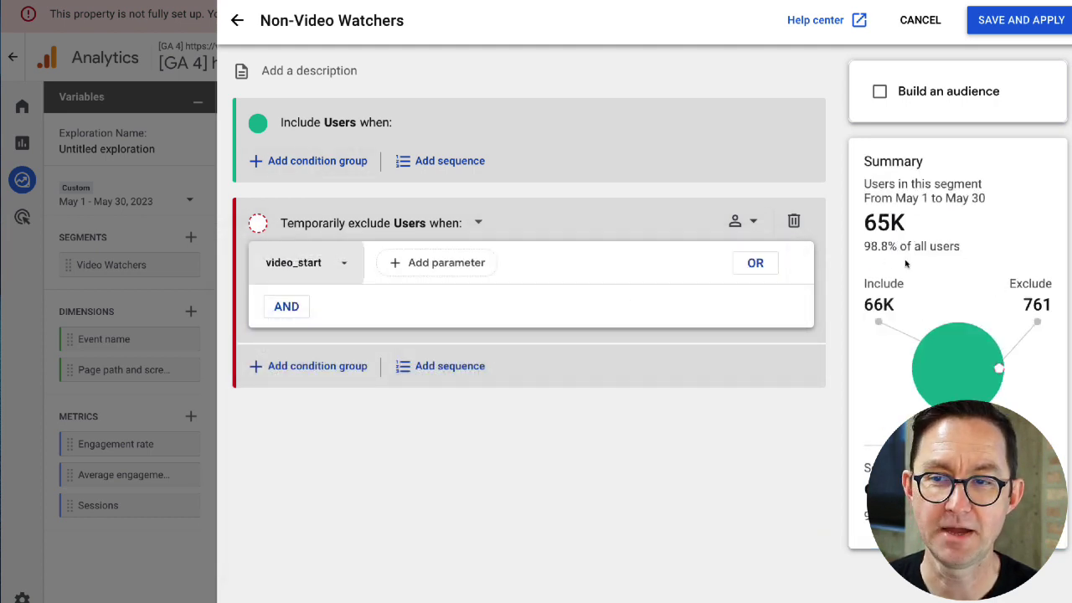
{"action": "left_click", "coordinate": [993, 24]}
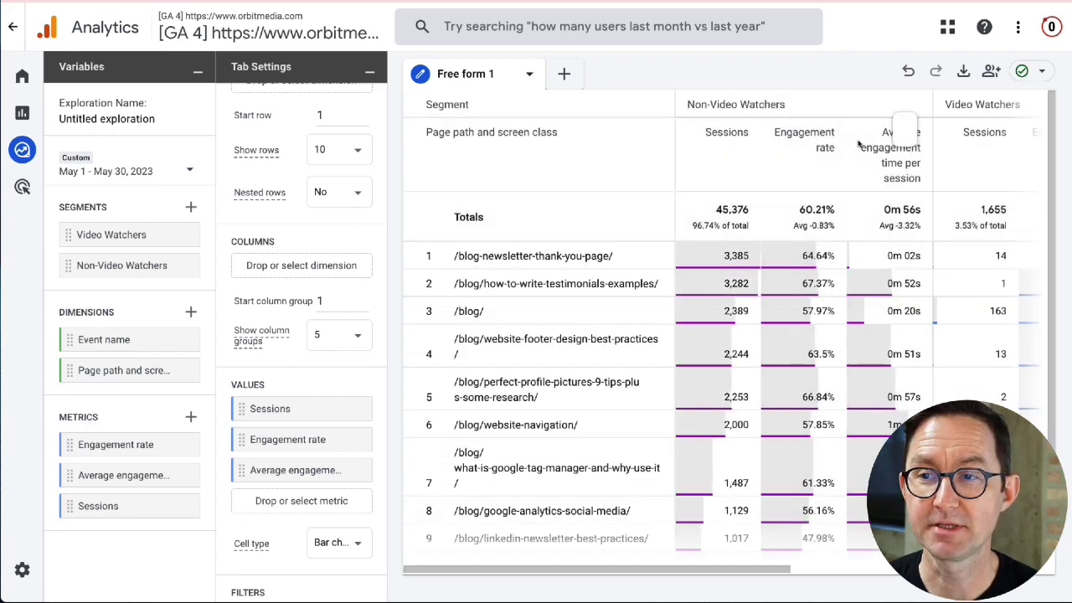
- Set the exploration's date range to Jan 1 – May 30, 2023
{"action": "left_click_drag", "start_coordinate": [660, 571], "coordinate": [627, 575]}
{"action": "key", "text": "ctrl+minus"}
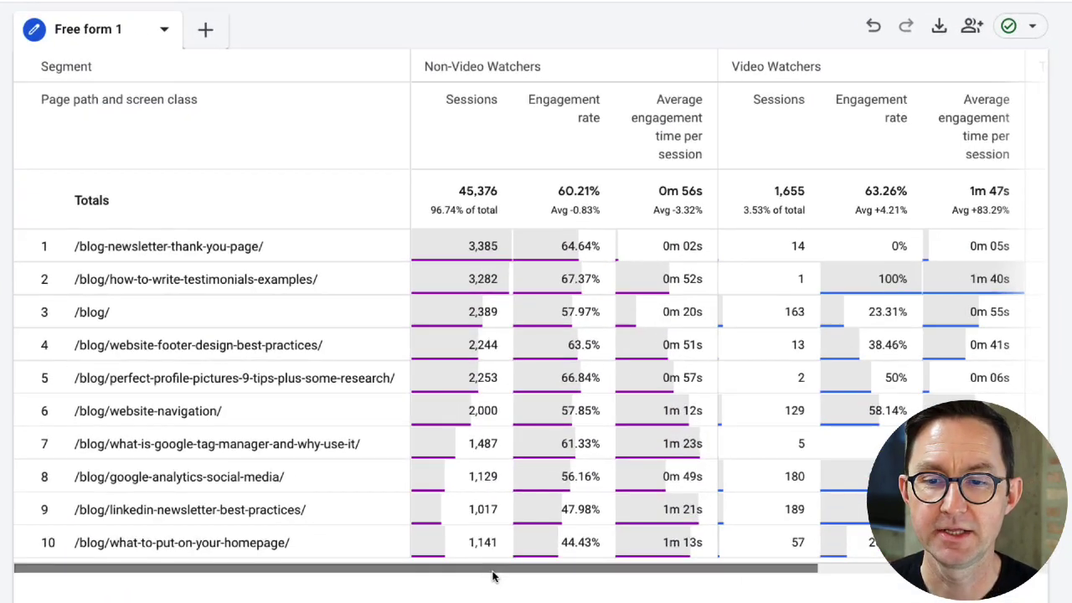
{"action": "left_click_drag", "start_coordinate": [616, 484], "coordinate": [803, 481]}
{"action": "left_click_drag", "start_coordinate": [731, 574], "coordinate": [495, 577]}
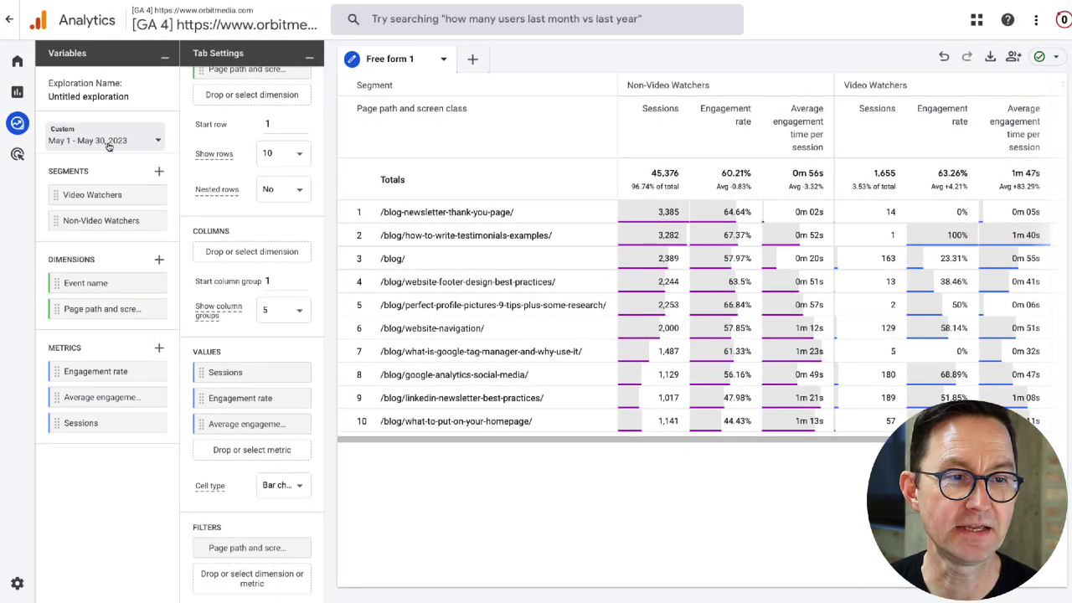
{"action": "left_click", "coordinate": [108, 146]}
{"action": "scroll", "coordinate": [277, 276], "scroll_direction": "up", "scroll_amount": 5}
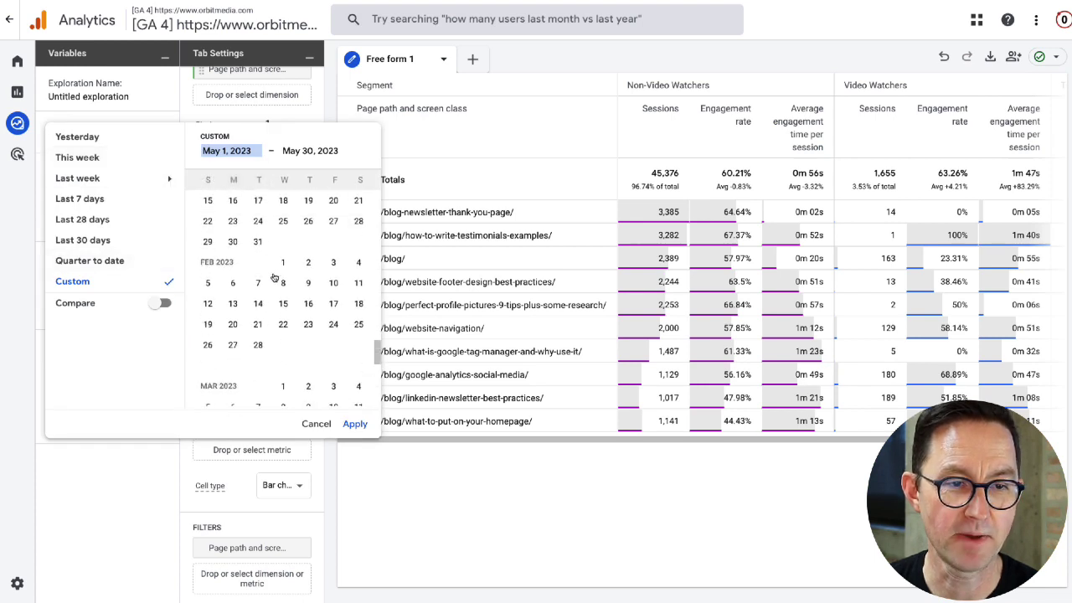
{"action": "scroll", "coordinate": [274, 278], "scroll_direction": "up", "scroll_amount": 2}
{"action": "left_click", "coordinate": [209, 243]}
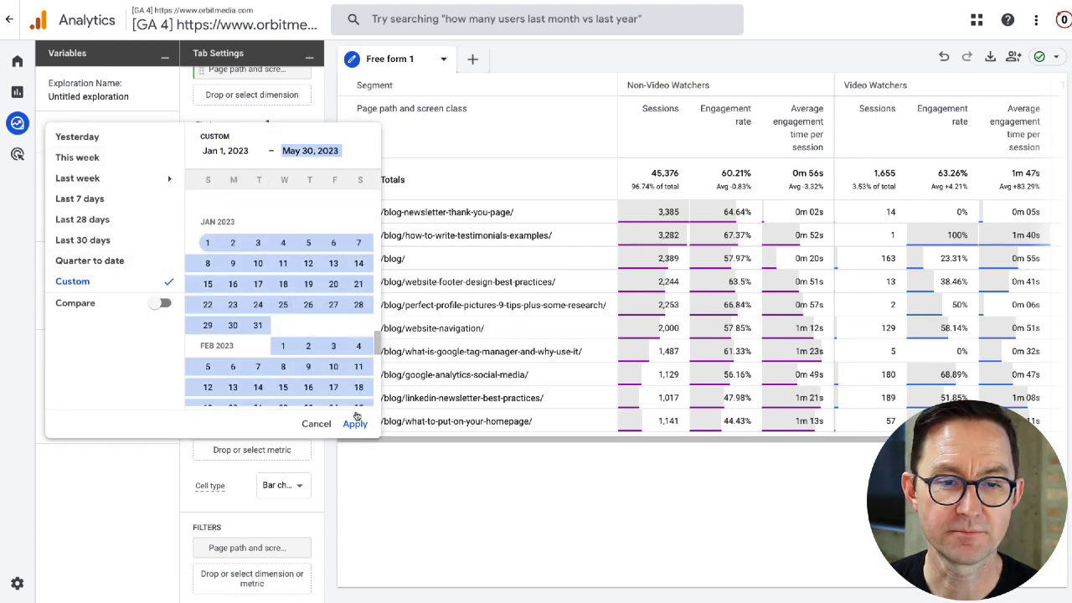
{"action": "left_click", "coordinate": [355, 423]}
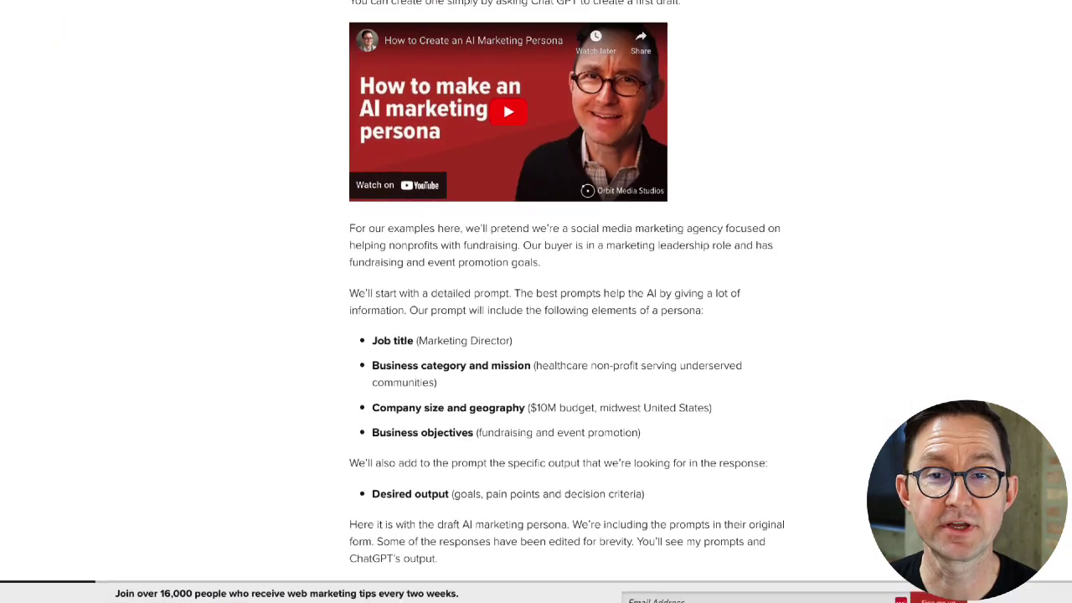
{"action": "scroll", "coordinate": [727, 182], "scroll_direction": "up", "scroll_amount": 3}
{"action": "scroll", "coordinate": [728, 182], "scroll_direction": "up", "scroll_amount": 10}
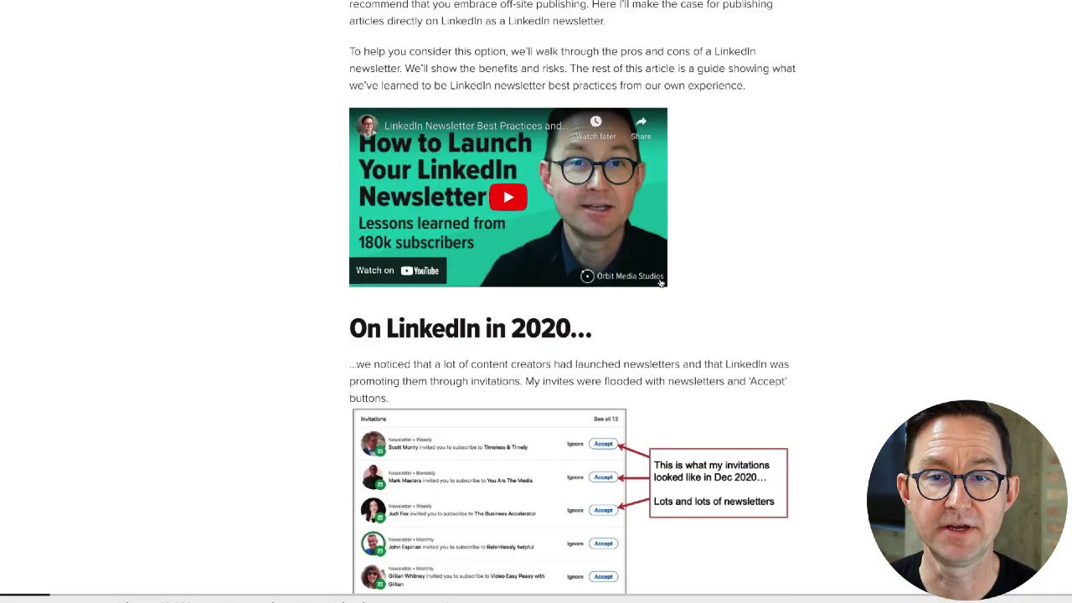
{"action": "scroll", "coordinate": [661, 280], "scroll_direction": "up", "scroll_amount": 10}
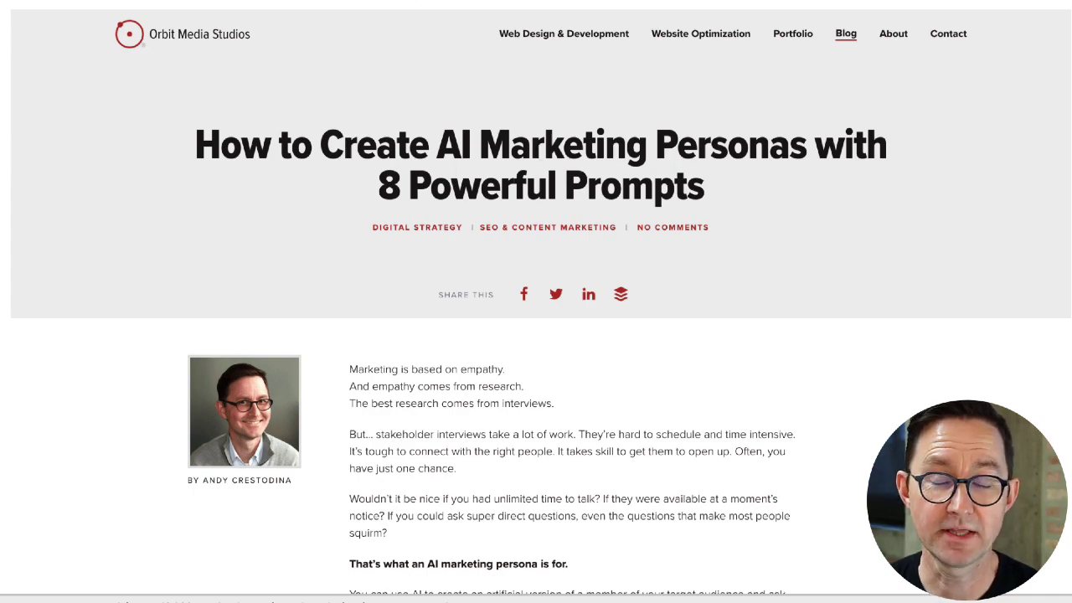
{"action": "scroll", "coordinate": [540, 281], "scroll_direction": "down", "scroll_amount": 10}
{"action": "scroll", "coordinate": [541, 281], "scroll_direction": "down", "scroll_amount": 1}
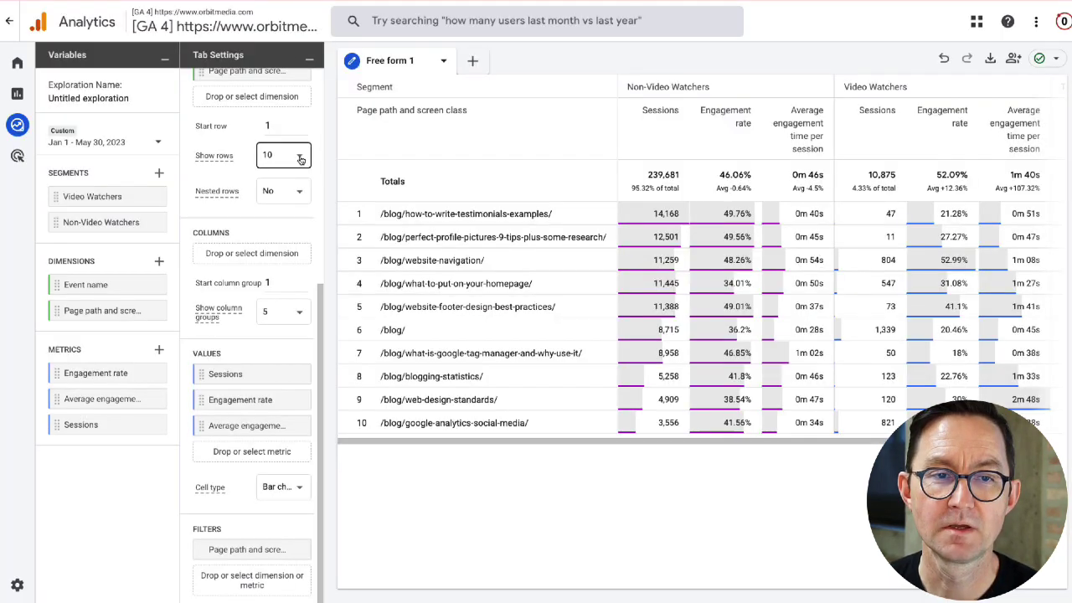
- Set the exploration table to show 50 rows
{"action": "left_click", "coordinate": [301, 160]}
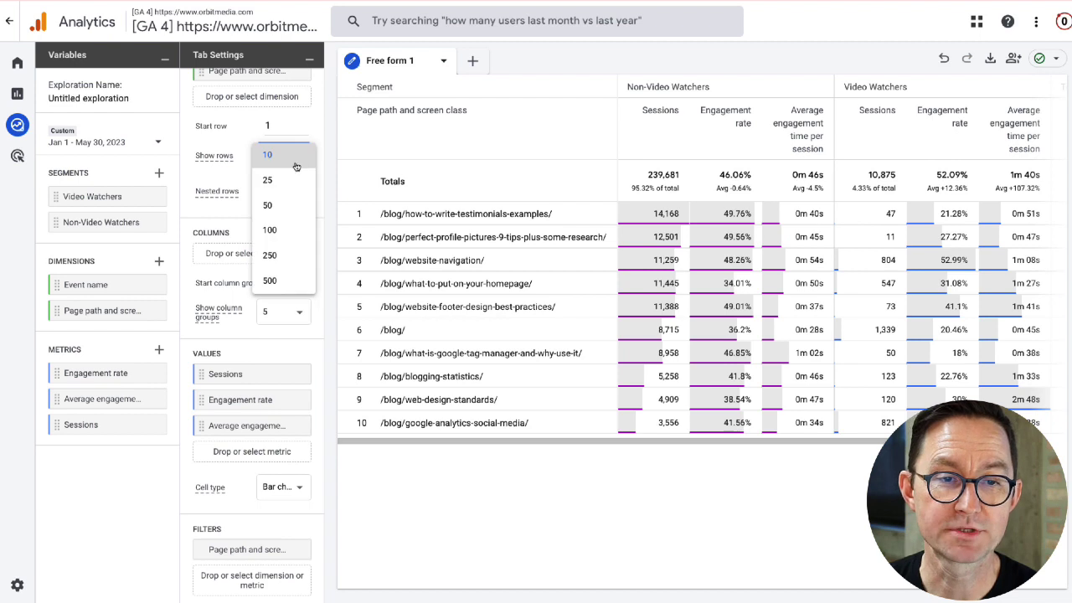
{"action": "left_click", "coordinate": [280, 204]}
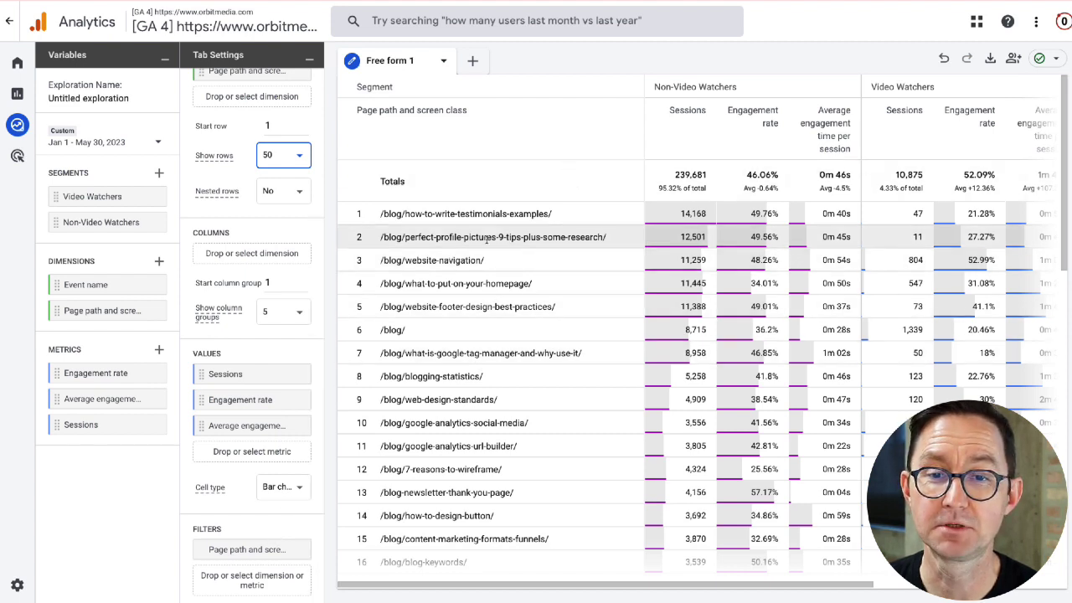
{"action": "left_click", "coordinate": [482, 241]}
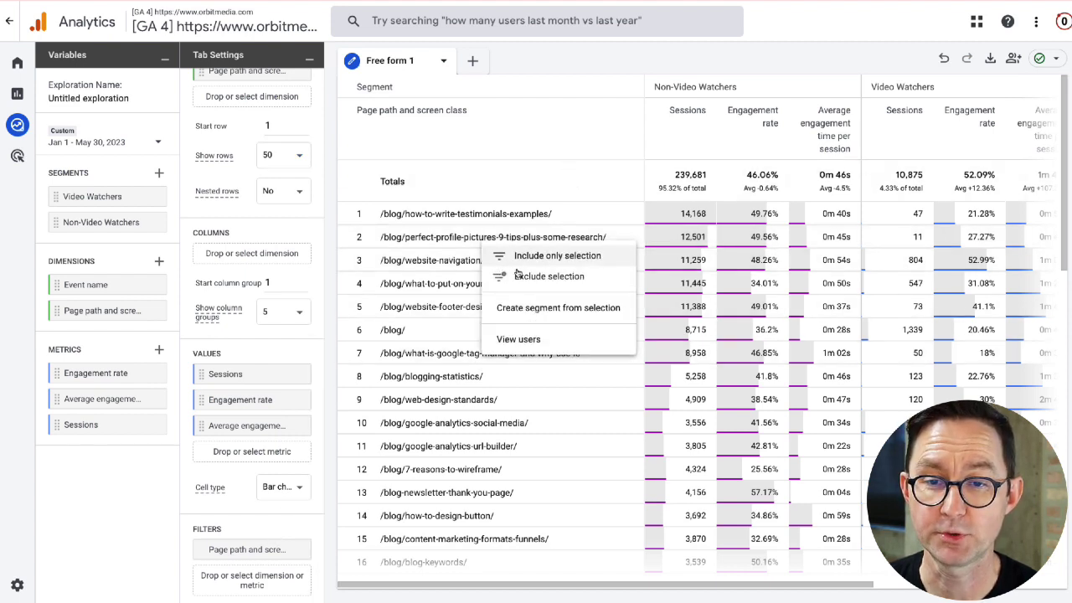
{"action": "left_click", "coordinate": [521, 152]}
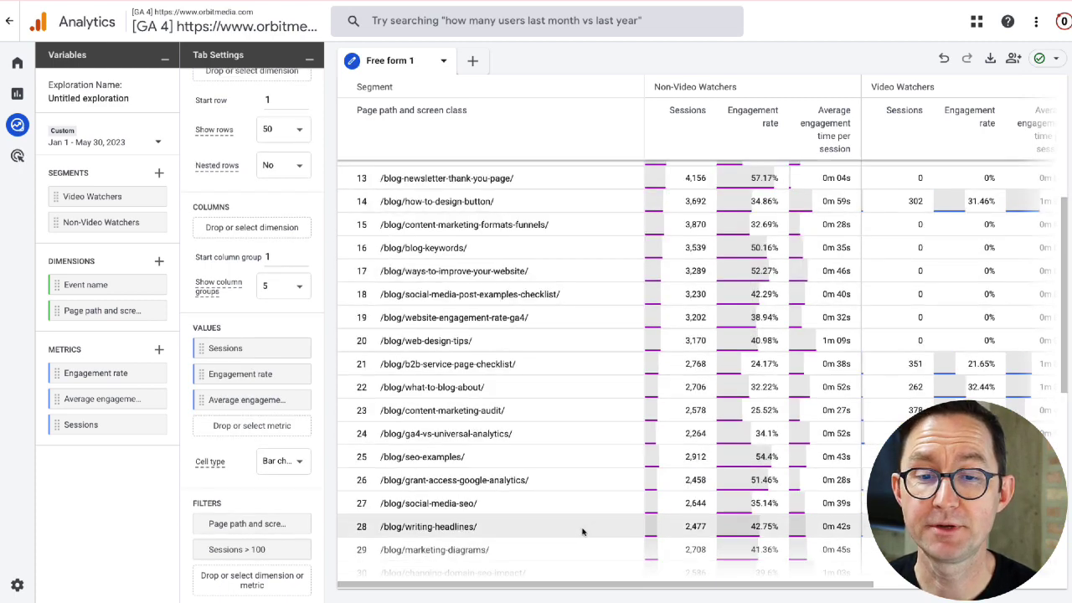
- Include only the /blog/ga4-vs-universal-analytics/ row in the table
{"action": "right_click", "coordinate": [434, 433]}
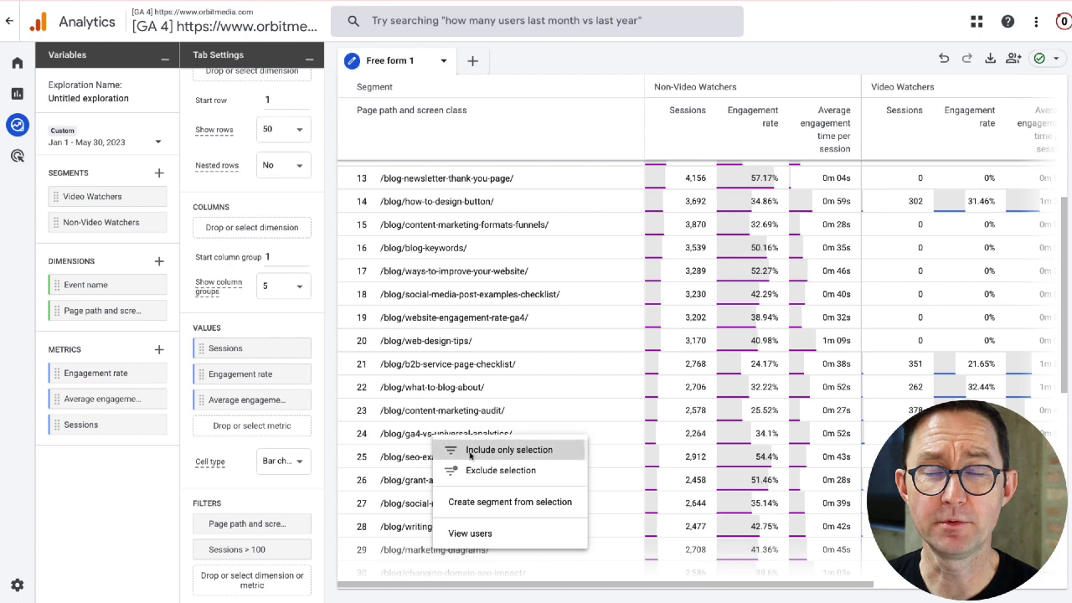
{"action": "left_click", "coordinate": [469, 453]}
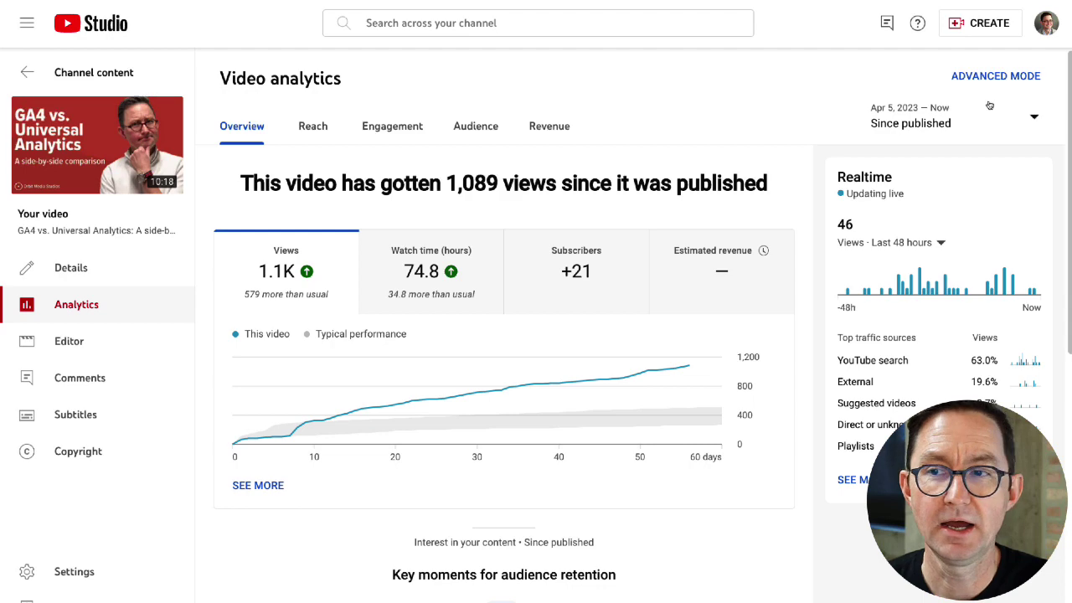
- In advanced mode, break the video's views down by traffic source for the last 90 days
{"action": "left_click", "coordinate": [995, 75]}
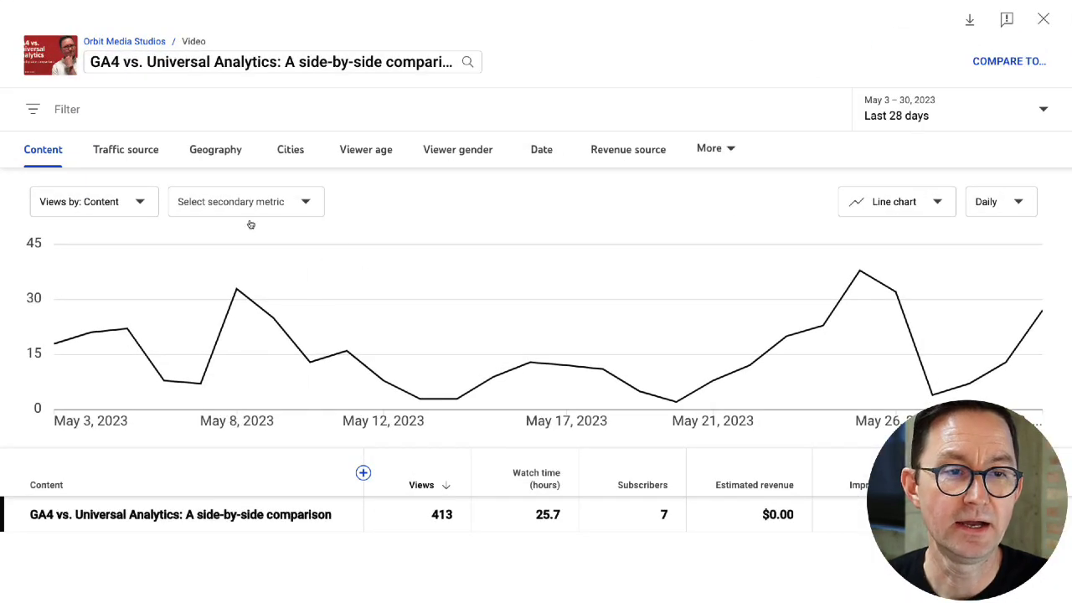
{"action": "left_click", "coordinate": [132, 152]}
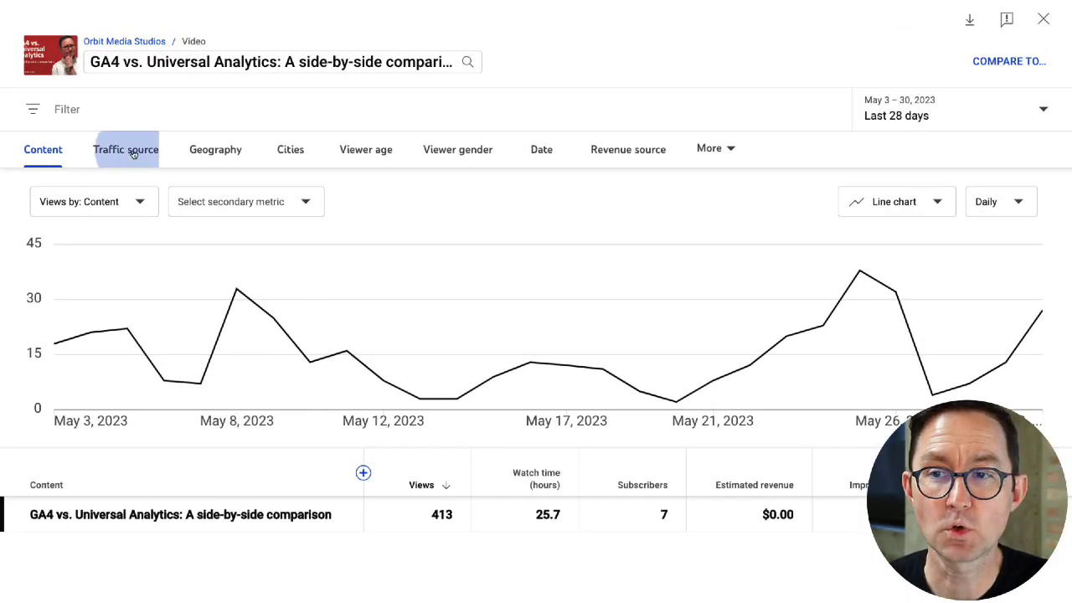
{"action": "left_click", "coordinate": [913, 109]}
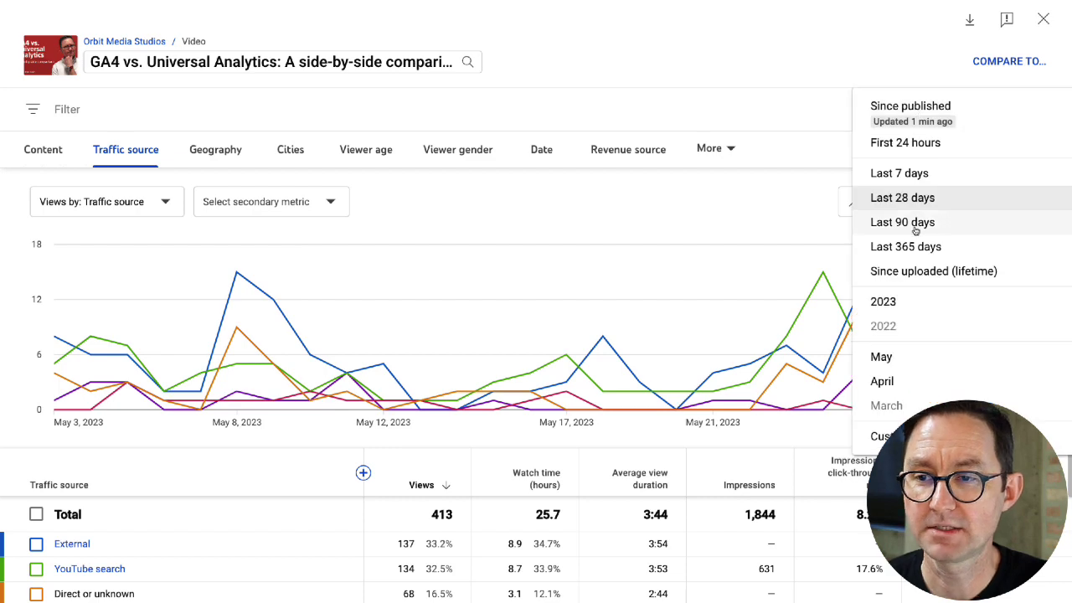
{"action": "left_click", "coordinate": [911, 223]}
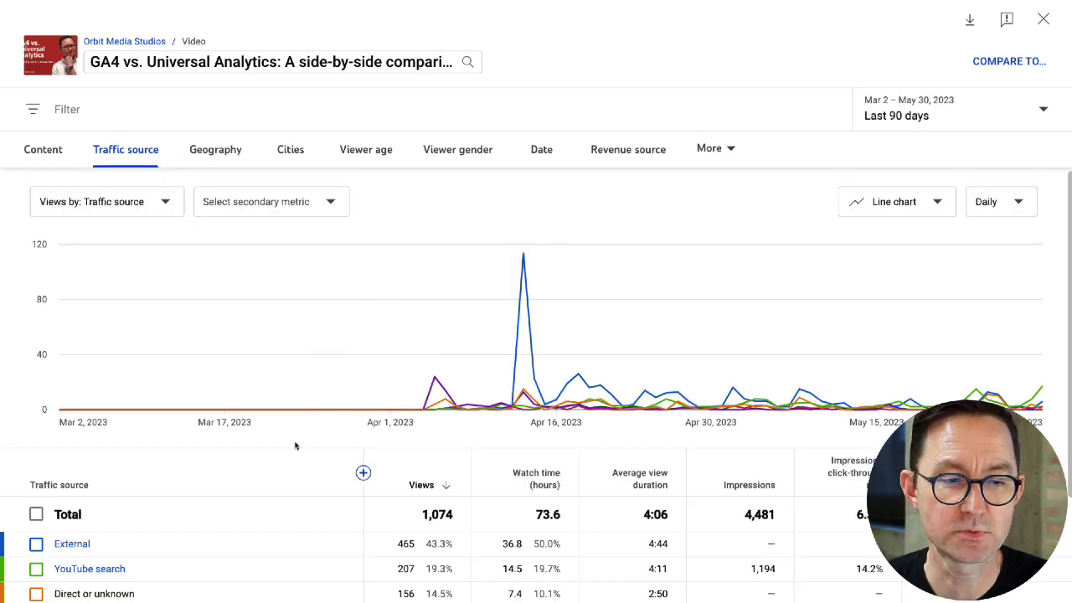
{"action": "scroll", "coordinate": [294, 446], "scroll_direction": "down", "scroll_amount": 2}
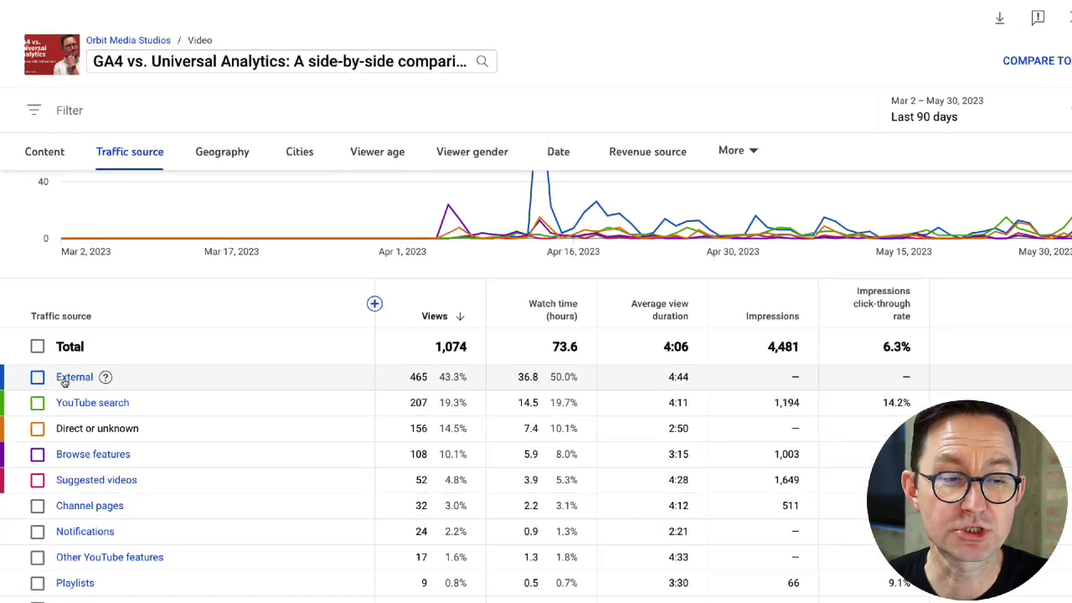
{"action": "mouse_move", "coordinate": [102, 370]}
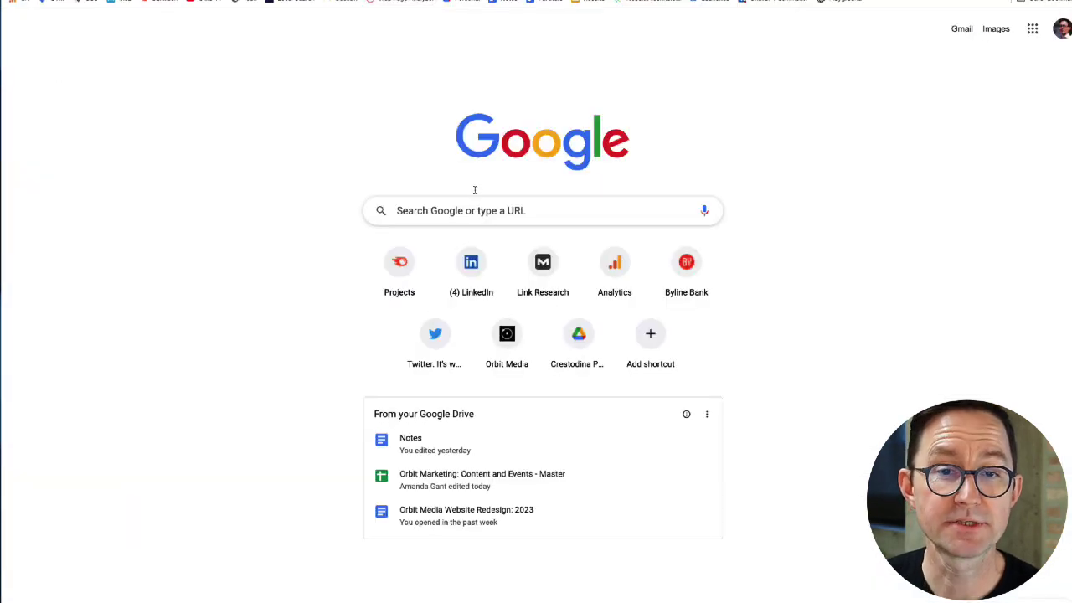
- Search Google for 'linkedin newsletter best practices' and review the results
{"action": "left_click", "coordinate": [448, 208]}
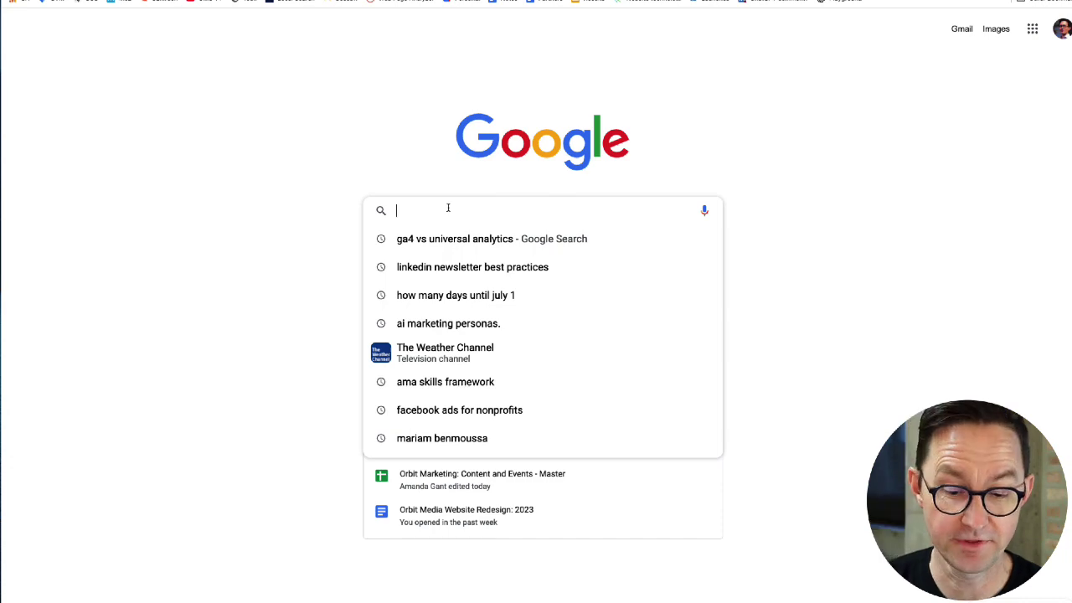
{"action": "type", "text": "link"}
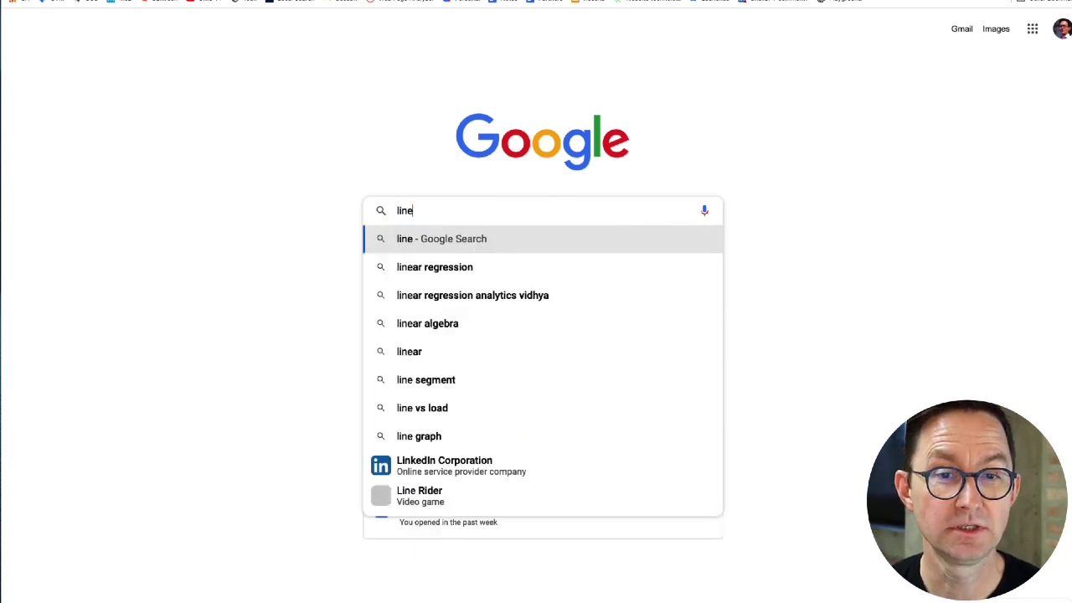
{"action": "key", "text": "Return"}
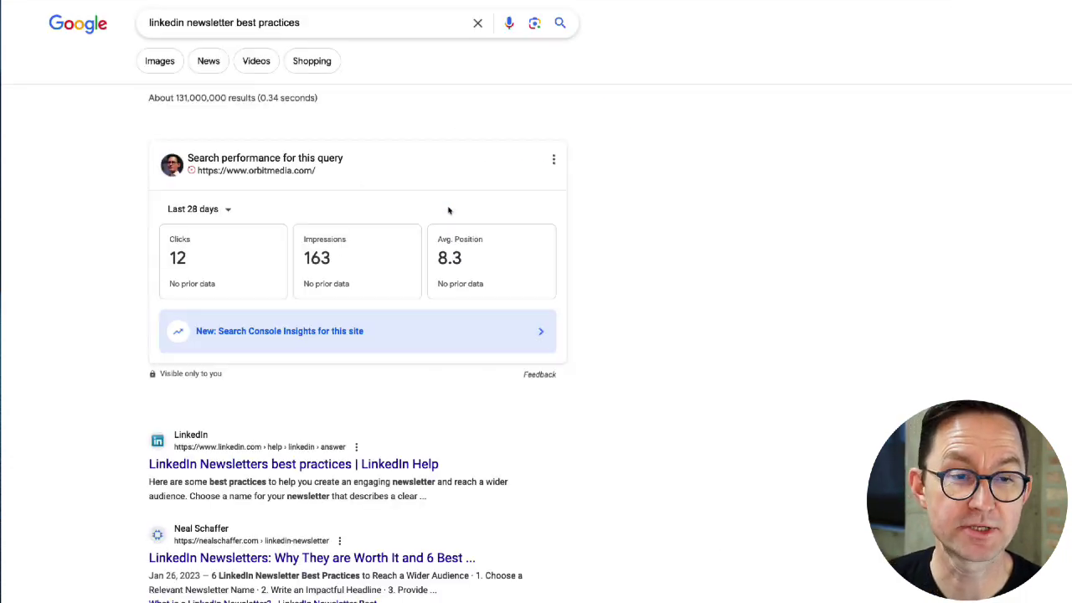
{"action": "scroll", "coordinate": [616, 336], "scroll_direction": "down", "scroll_amount": 5}
{"action": "scroll", "coordinate": [616, 336], "scroll_direction": "down", "scroll_amount": 6}
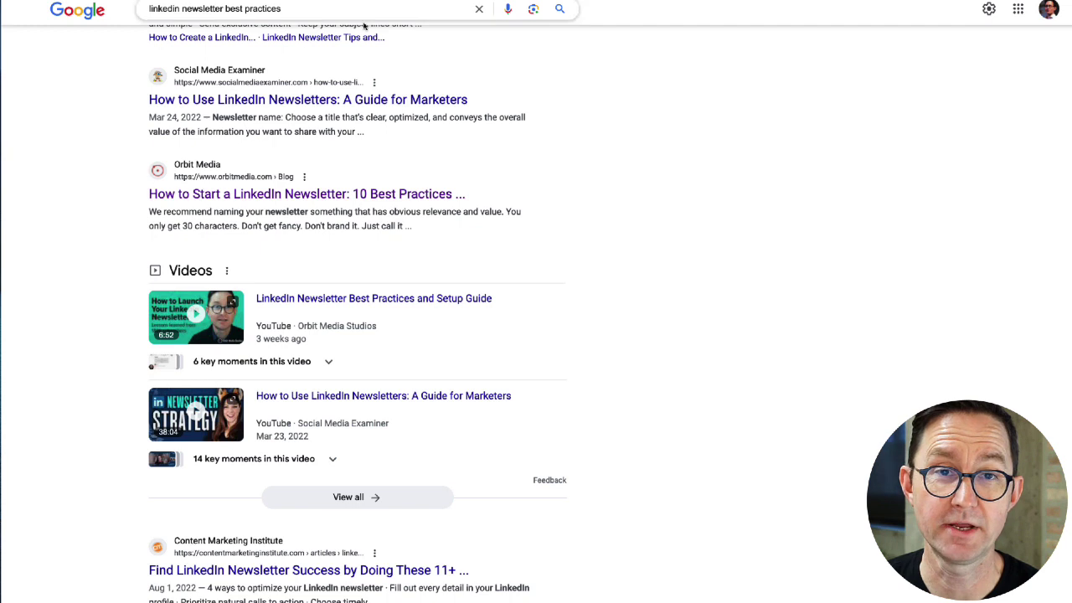
{"action": "triple_click", "coordinate": [295, 14]}
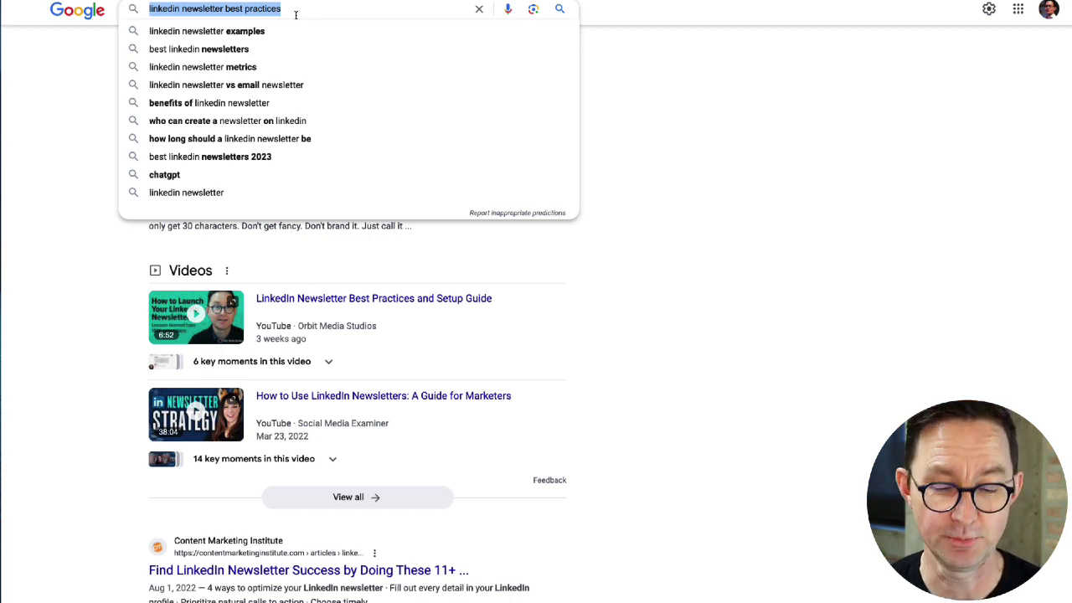
- Search Google for the suggested query 'ai marketing personas.'
{"action": "type", "text": "ai marketing"}
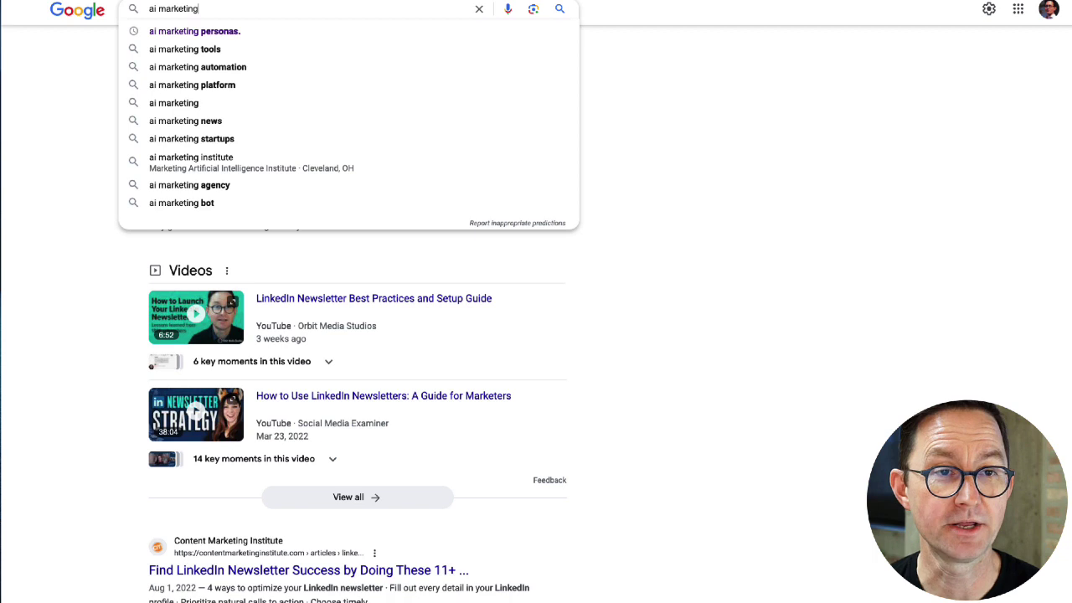
{"action": "key", "text": "Down"}
{"action": "key", "text": "Return"}
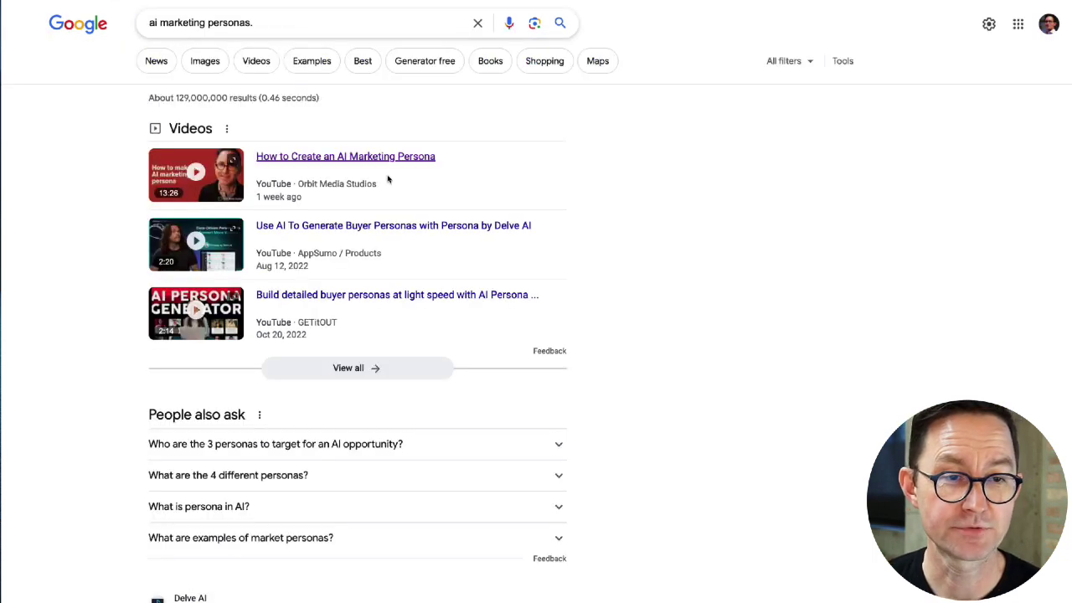